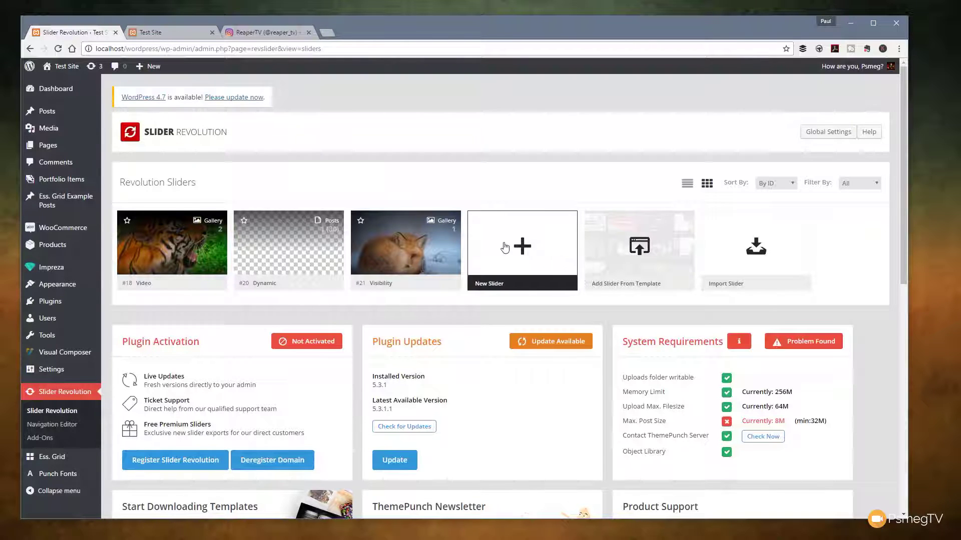
Step: Create a new Instagram Stream slider with title 'insta' and alias 'insta'
{"action": "left_click", "coordinate": [525, 250]}
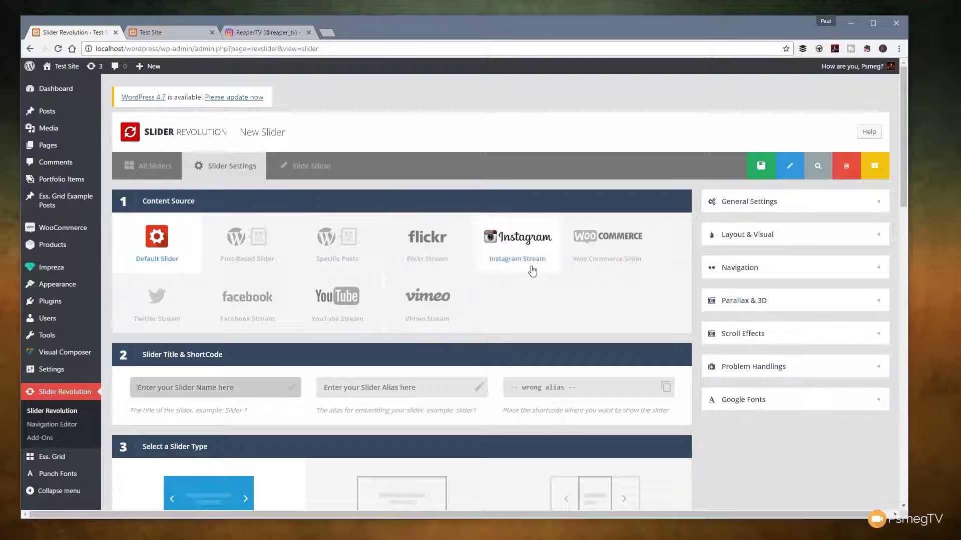
{"action": "left_click", "coordinate": [534, 256]}
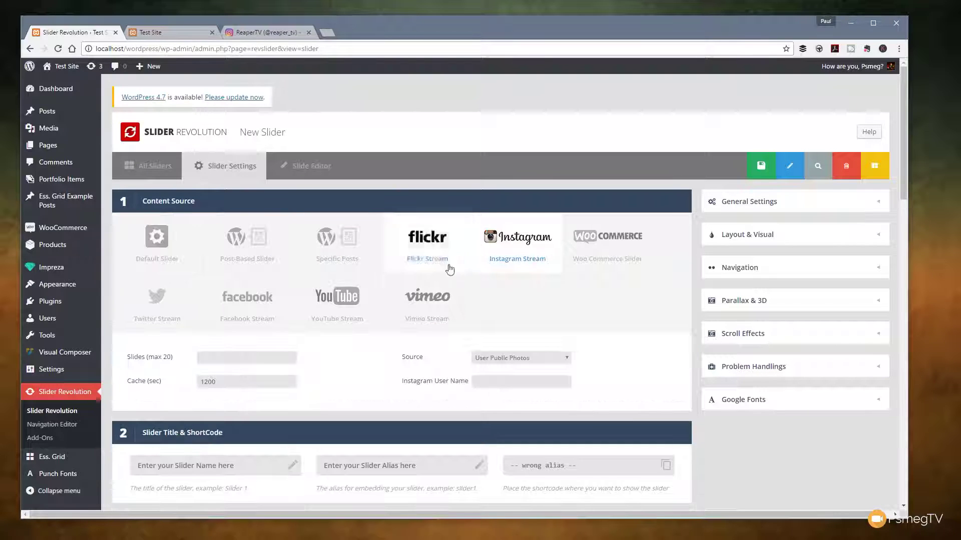
{"action": "scroll", "coordinate": [451, 329], "scroll_direction": "down", "scroll_amount": 3}
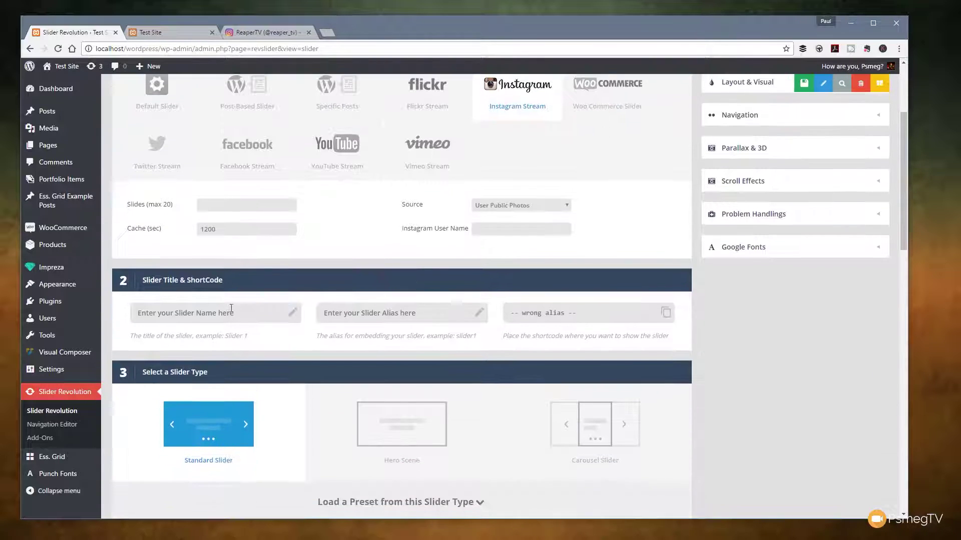
{"action": "left_click", "coordinate": [205, 308]}
{"action": "type", "text": "insta"}
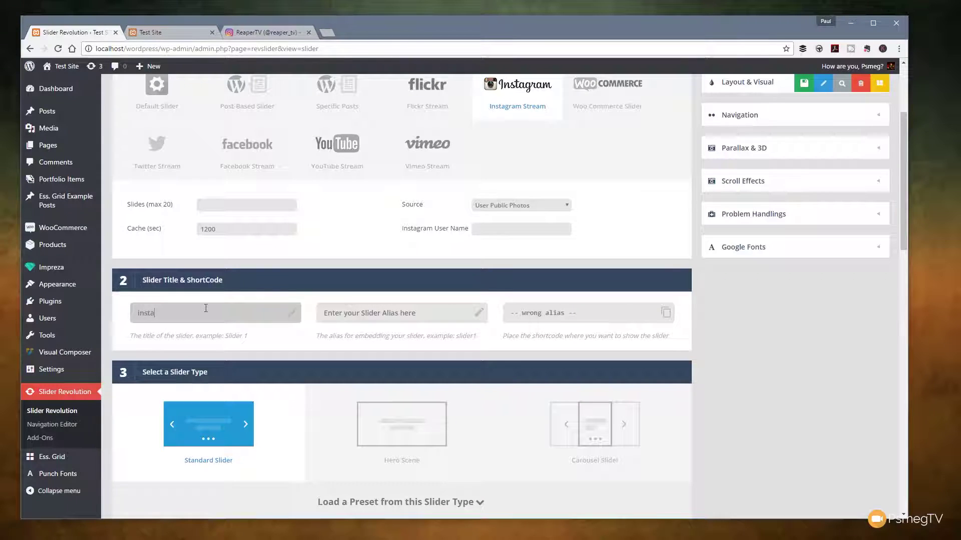
{"action": "left_click", "coordinate": [358, 313]}
{"action": "type", "text": "insta"}
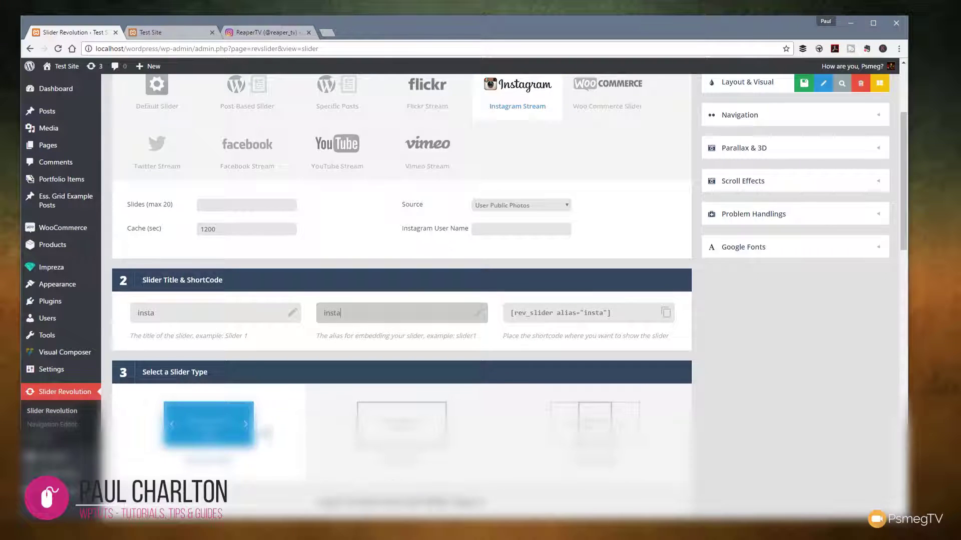
Step: Enable Arrows in the slider's Navigation settings
{"action": "scroll", "coordinate": [794, 387], "scroll_direction": "up", "scroll_amount": 3}
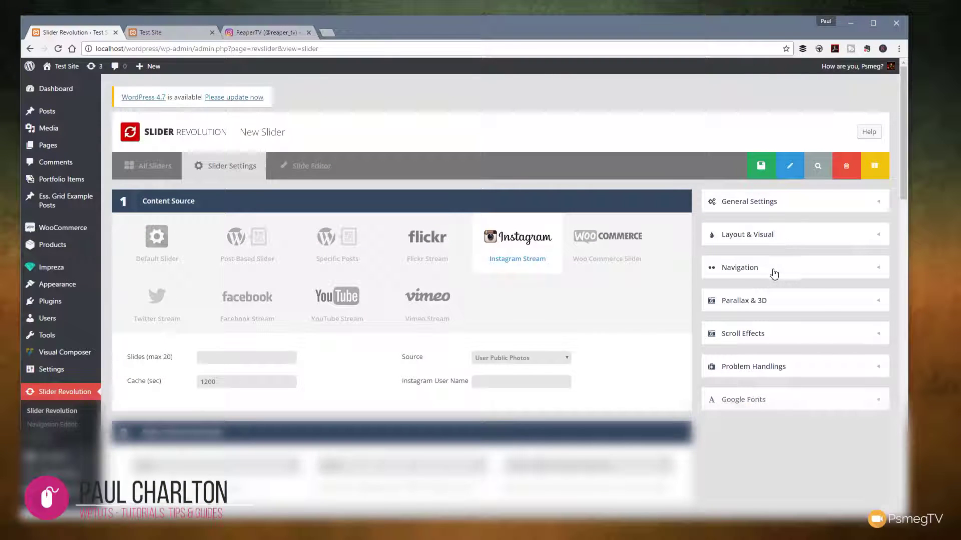
{"action": "left_click", "coordinate": [739, 269]}
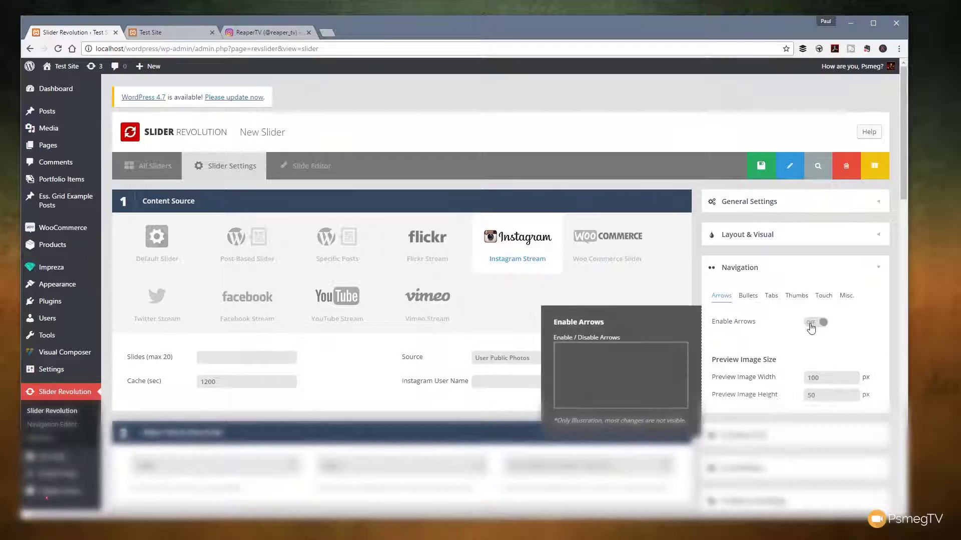
{"action": "left_click", "coordinate": [815, 323]}
{"action": "left_click", "coordinate": [882, 269]}
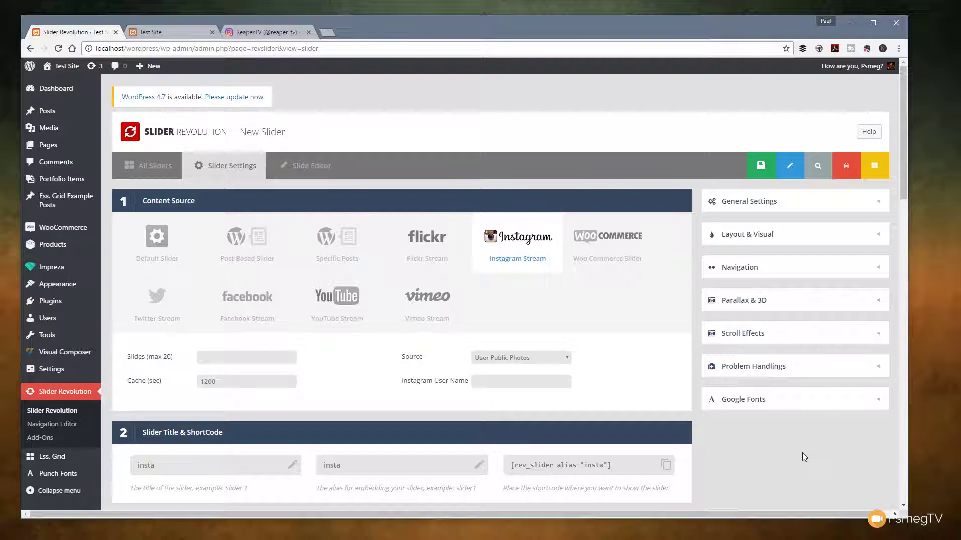
{"action": "scroll", "coordinate": [802, 453], "scroll_direction": "down", "scroll_amount": 4}
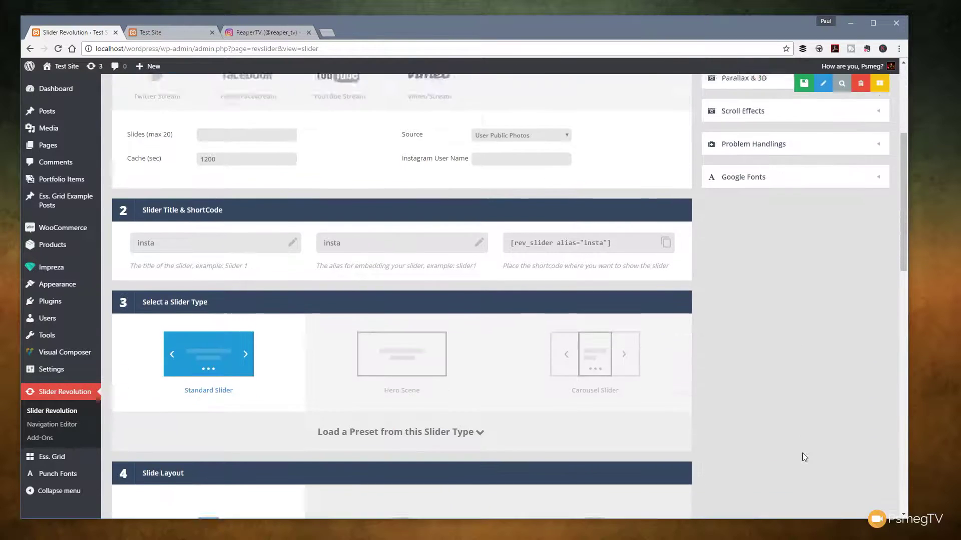
{"action": "scroll", "coordinate": [803, 453], "scroll_direction": "down", "scroll_amount": 4}
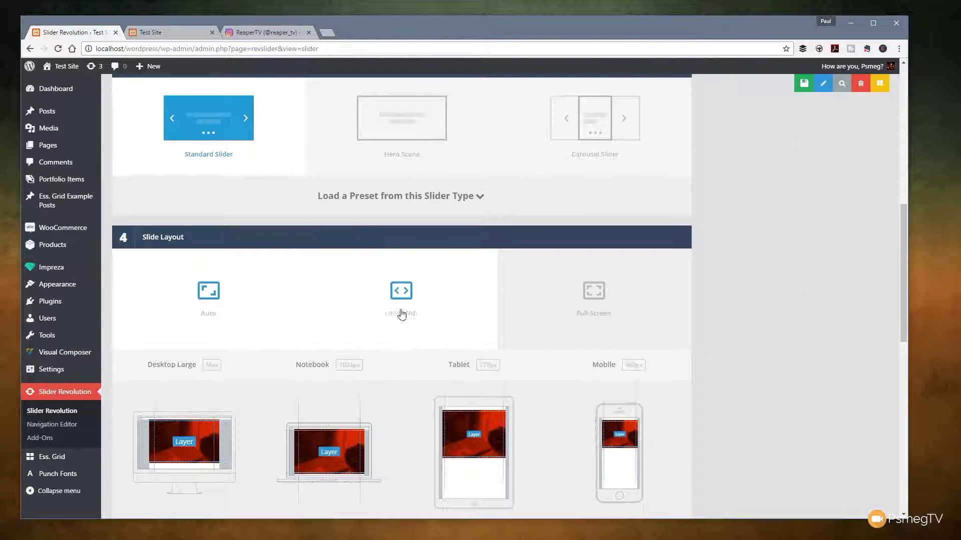
{"action": "scroll", "coordinate": [241, 393], "scroll_direction": "down", "scroll_amount": 4}
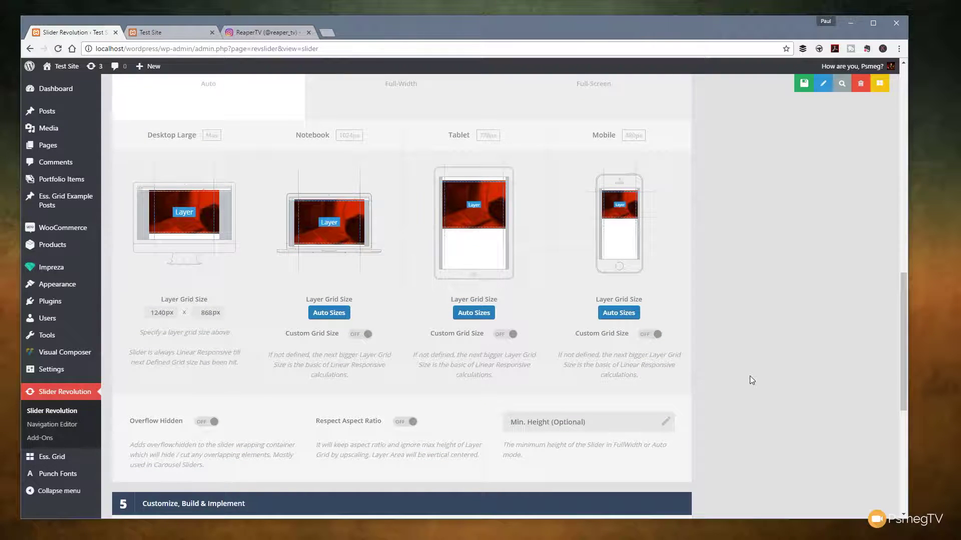
{"action": "scroll", "coordinate": [749, 376], "scroll_direction": "up", "scroll_amount": 6}
{"action": "scroll", "coordinate": [753, 379], "scroll_direction": "up", "scroll_amount": 5}
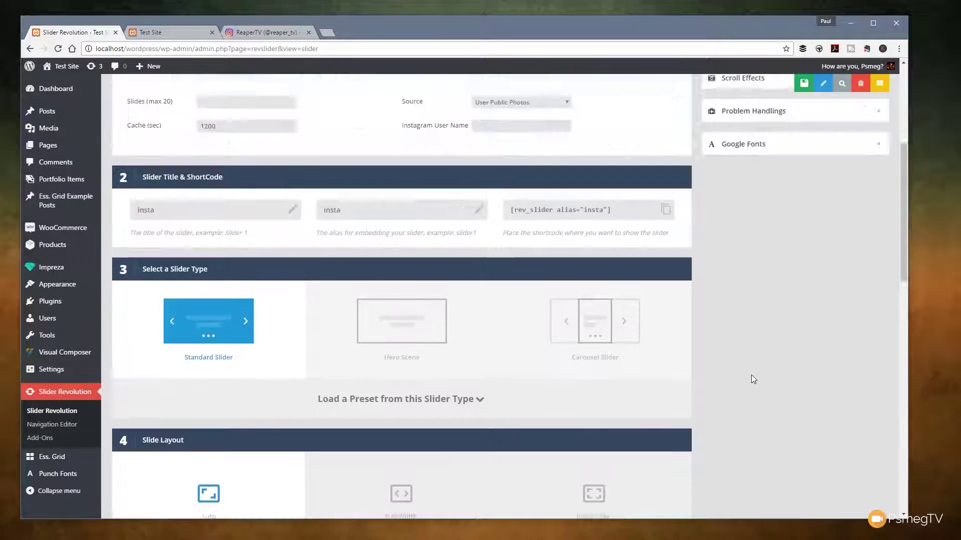
{"action": "scroll", "coordinate": [773, 415], "scroll_direction": "up", "scroll_amount": 2}
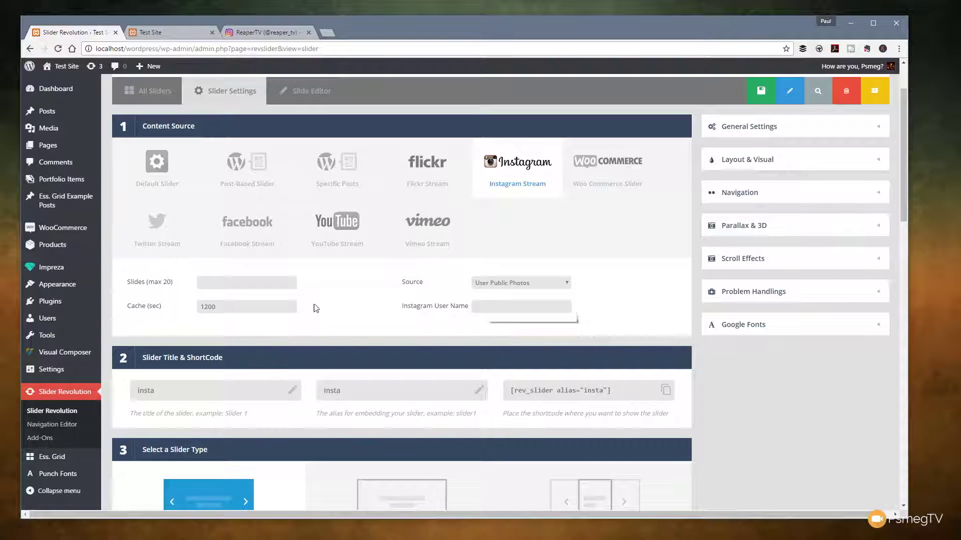
Step: Set Slides to 6, fill in the Instagram account's user name, and save the new slider
{"action": "left_click", "coordinate": [239, 282]}
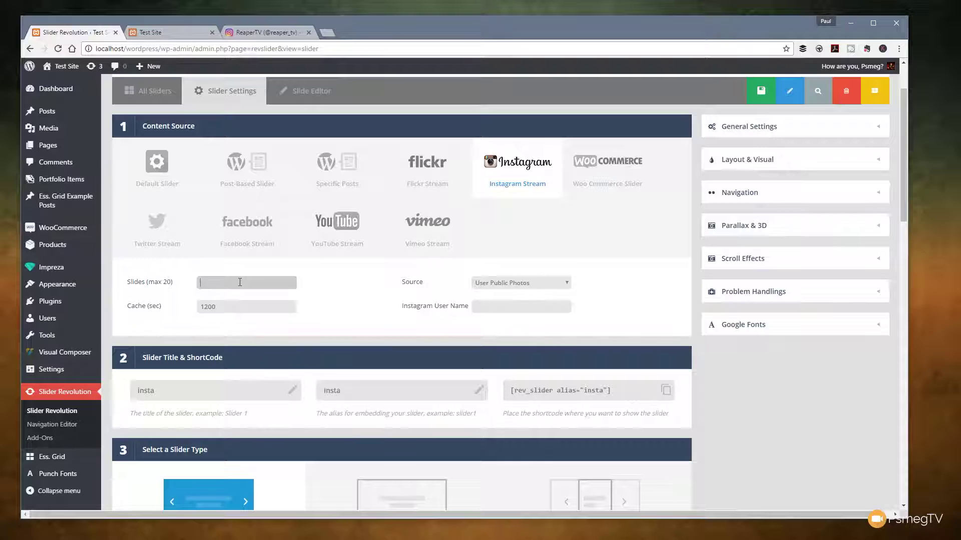
{"action": "type", "text": "6"}
{"action": "left_click", "coordinate": [517, 305]}
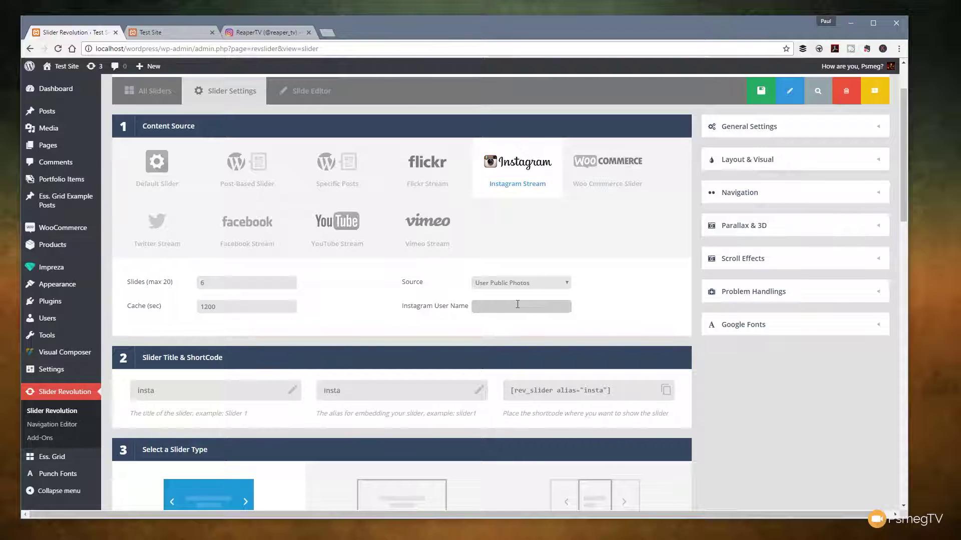
{"action": "type", "text": "reaper_tv"}
{"action": "left_click", "coordinate": [744, 95]}
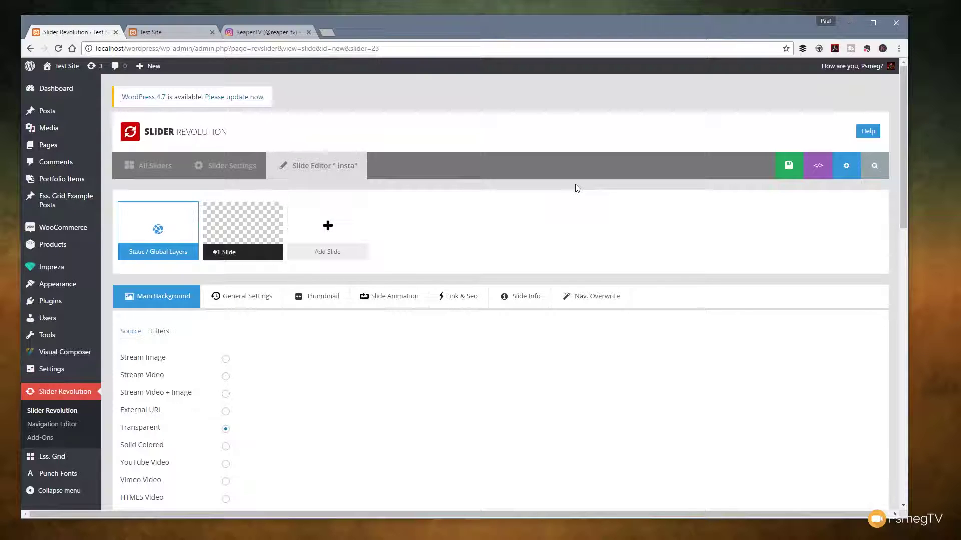
Step: Set the main background source to Stream Image, after briefly trying Stream Video
{"action": "mouse_move", "coordinate": [232, 244]}
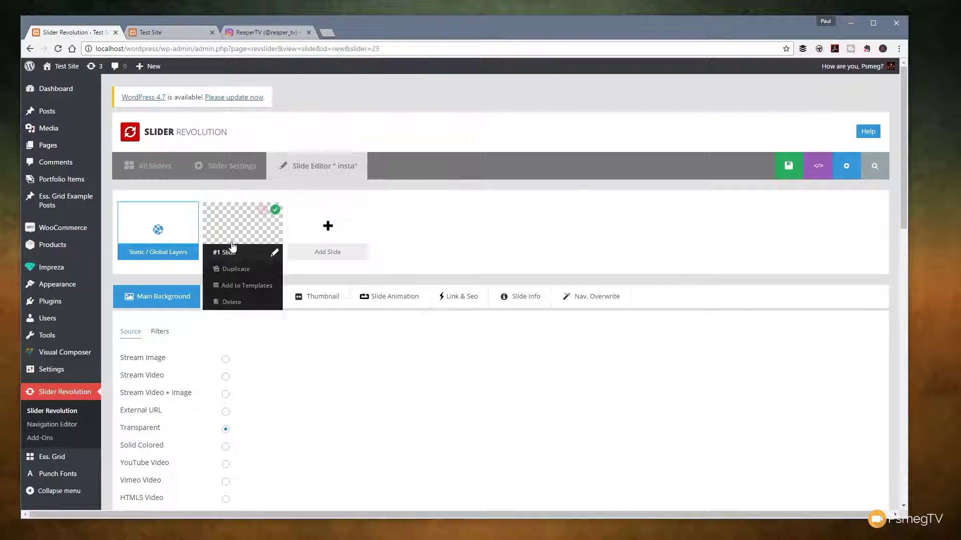
{"action": "scroll", "coordinate": [396, 300], "scroll_direction": "down", "scroll_amount": 3}
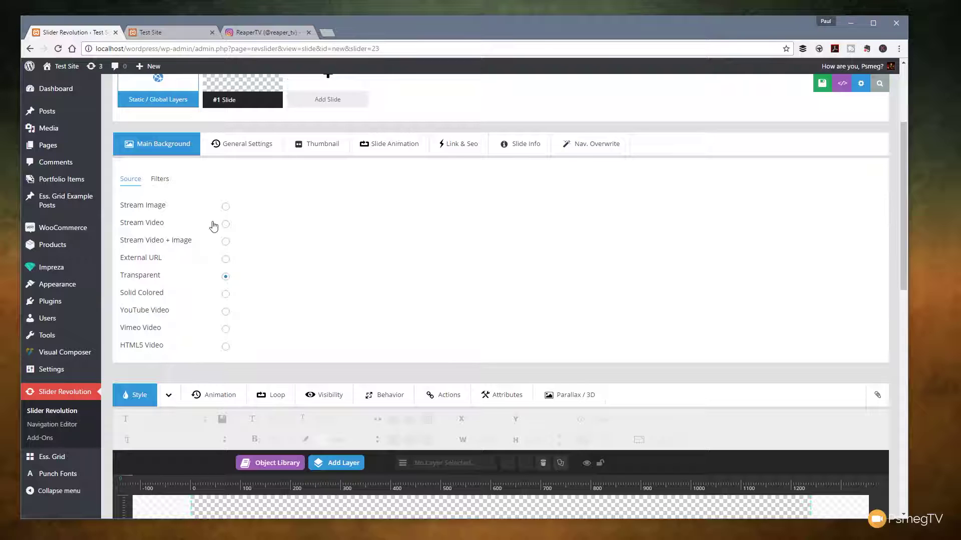
{"action": "left_click", "coordinate": [226, 207]}
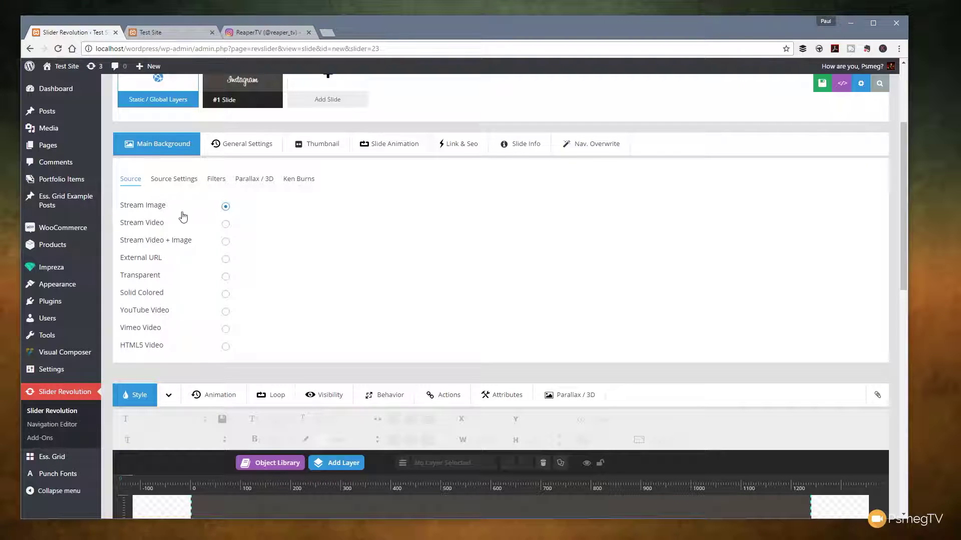
{"action": "left_click", "coordinate": [225, 224]}
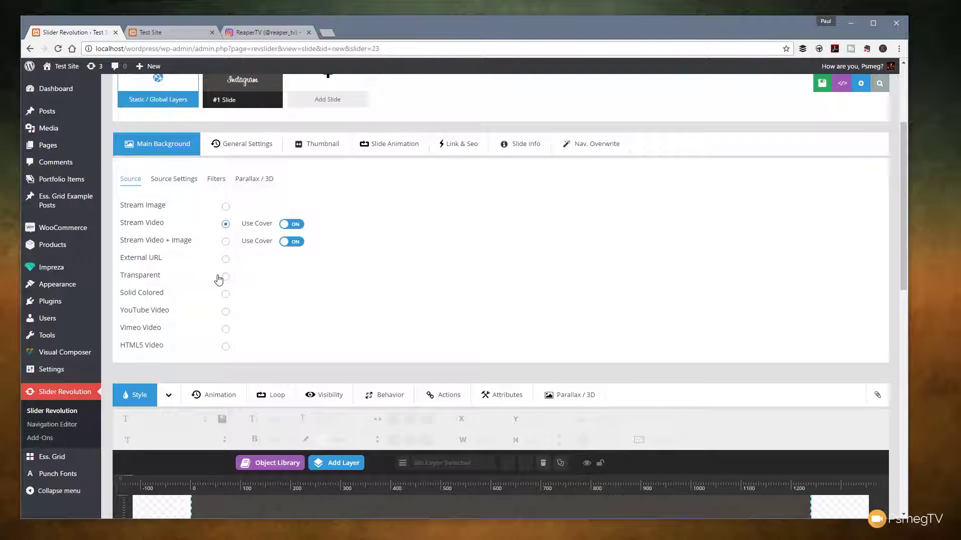
{"action": "left_click", "coordinate": [226, 207]}
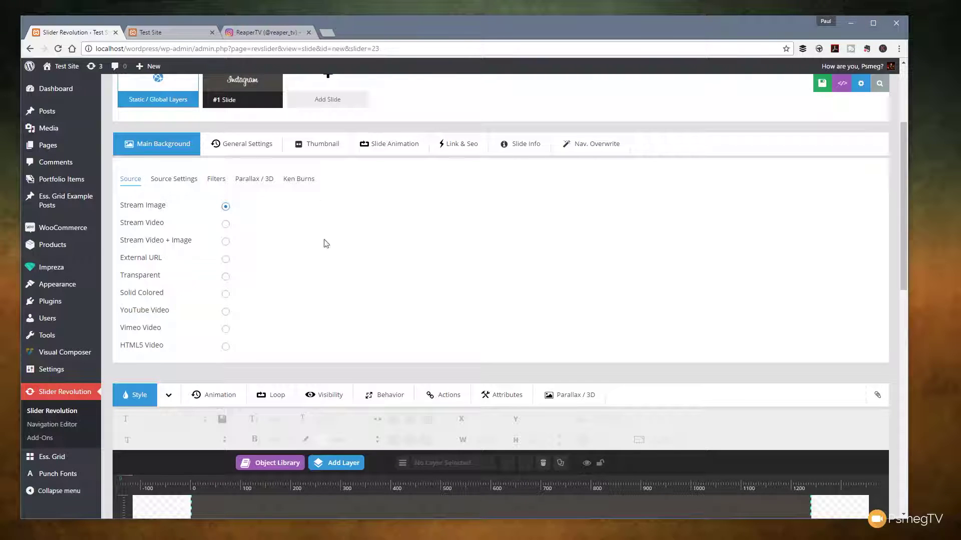
Step: Review the background source settings, keeping the background fit at cover
{"action": "left_click", "coordinate": [173, 187]}
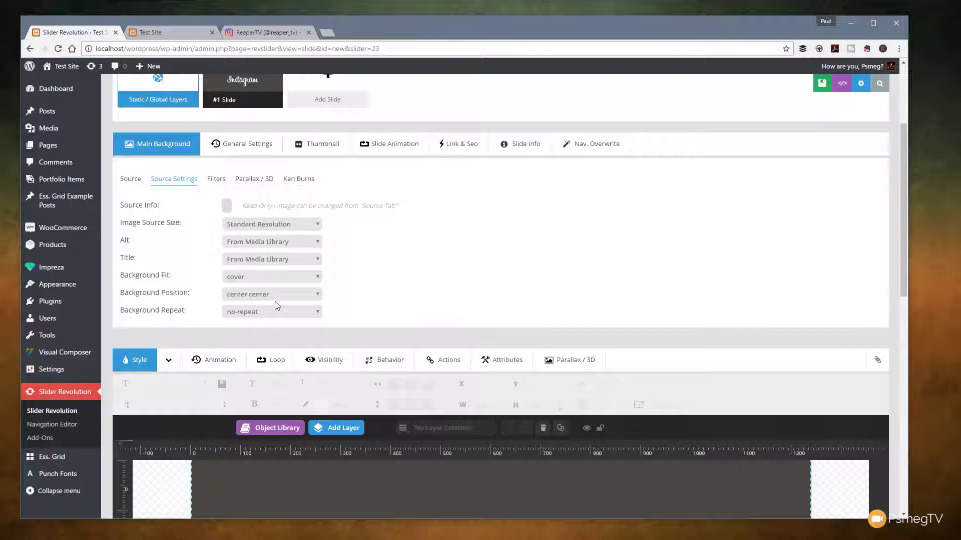
{"action": "left_click", "coordinate": [272, 279]}
{"action": "left_click", "coordinate": [374, 279]}
{"action": "scroll", "coordinate": [400, 264], "scroll_direction": "down", "scroll_amount": 5}
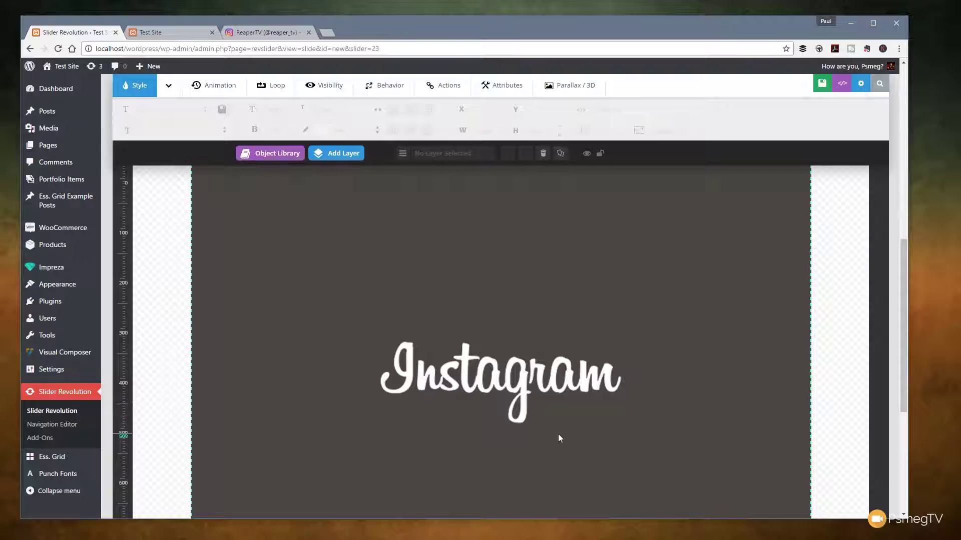
{"action": "scroll", "coordinate": [503, 410], "scroll_direction": "up", "scroll_amount": 7}
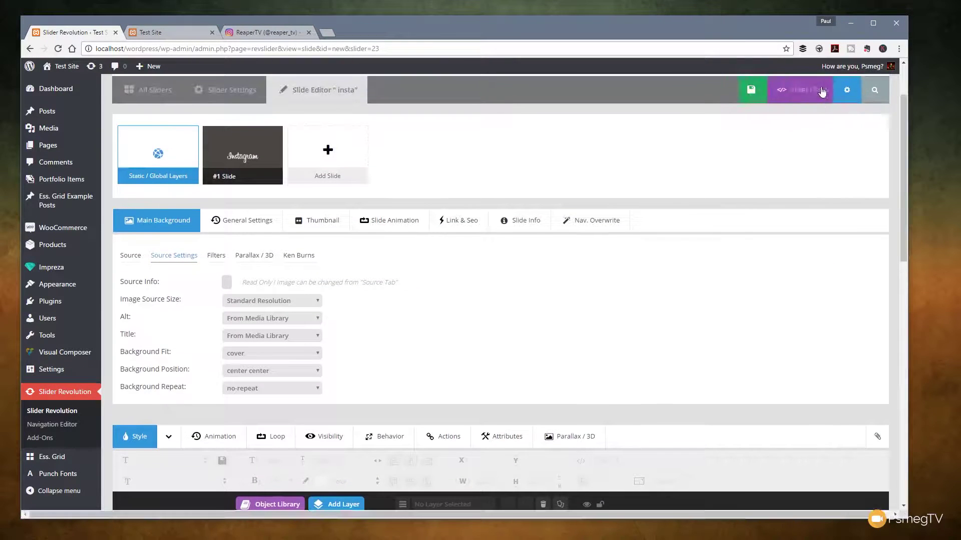
Step: Save the slide, preview the slider, then close the preview
{"action": "left_click", "coordinate": [751, 90]}
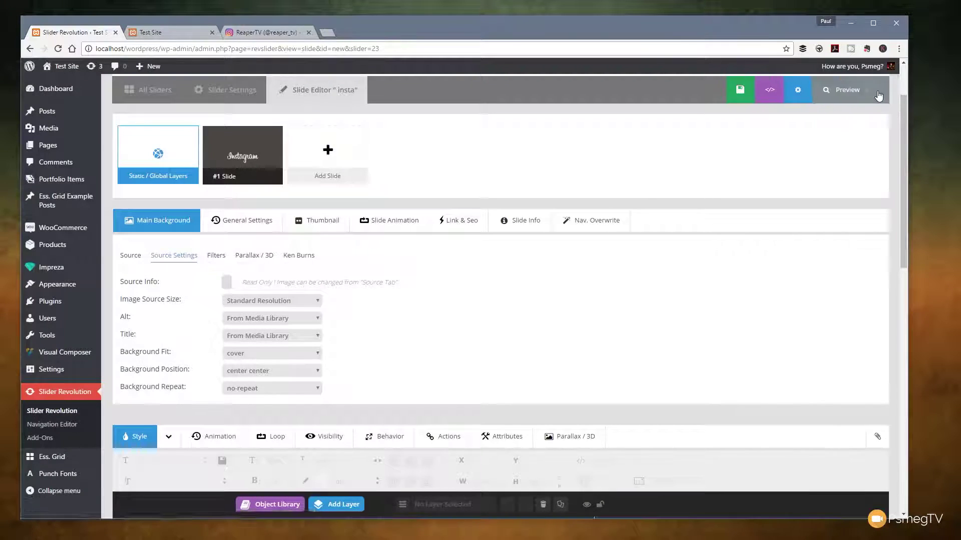
{"action": "left_click", "coordinate": [846, 90]}
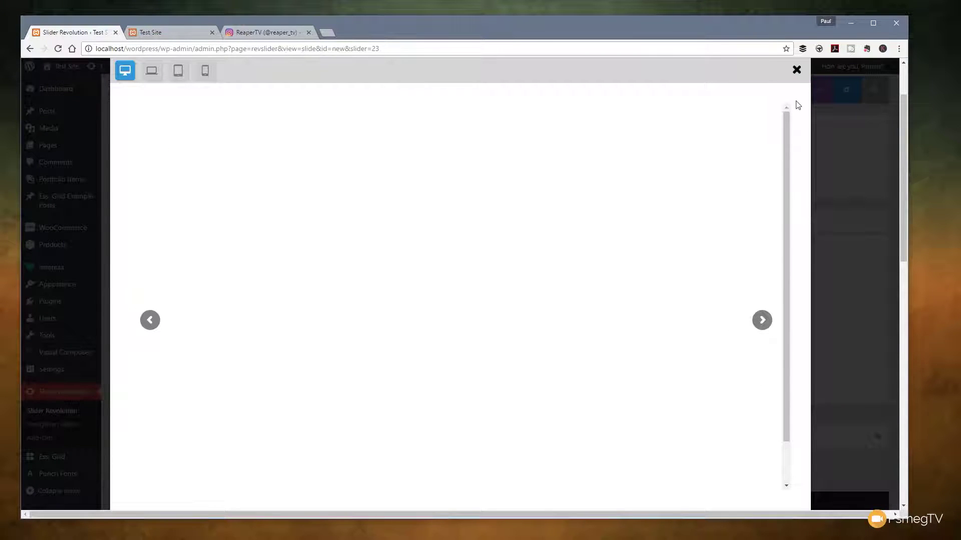
{"action": "left_click", "coordinate": [796, 70]}
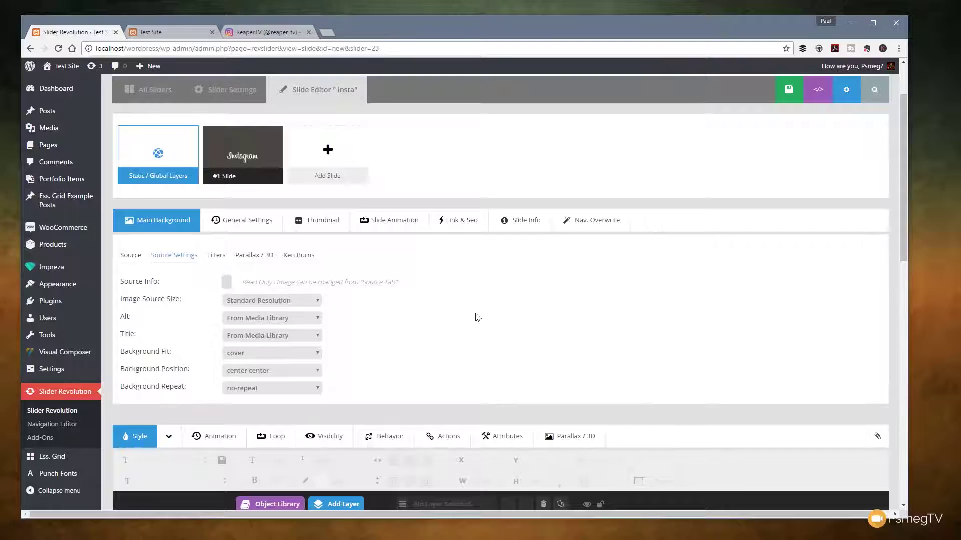
{"action": "scroll", "coordinate": [579, 312], "scroll_direction": "down", "scroll_amount": 1}
{"action": "scroll", "coordinate": [581, 312], "scroll_direction": "down", "scroll_amount": 1}
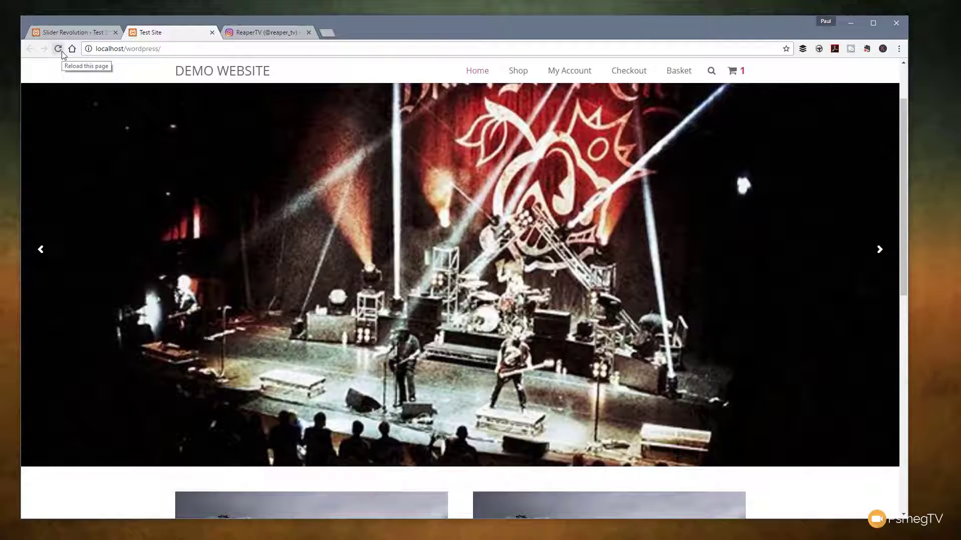
Step: Advance the slider three photos and compare them with the source Instagram profile
{"action": "left_click", "coordinate": [878, 253]}
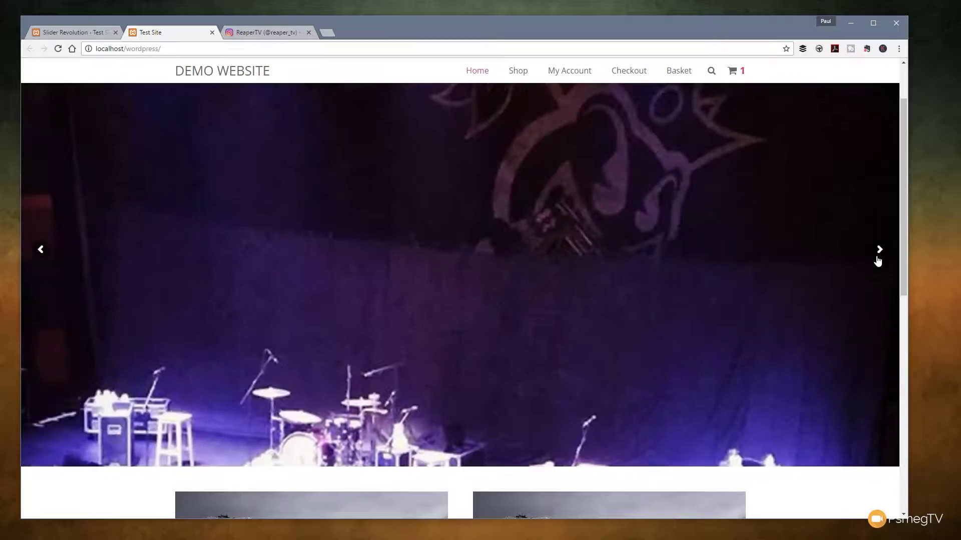
{"action": "left_click", "coordinate": [879, 254]}
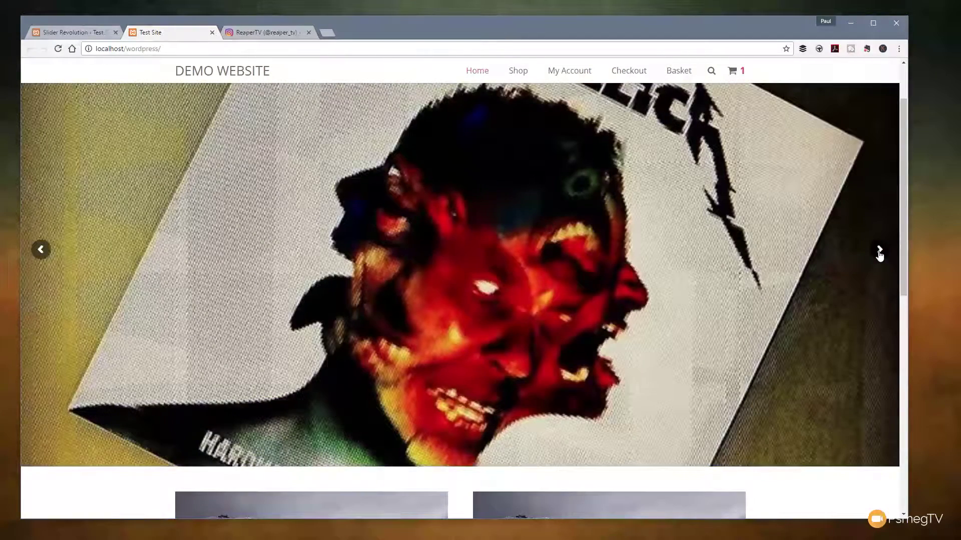
{"action": "left_click", "coordinate": [879, 253]}
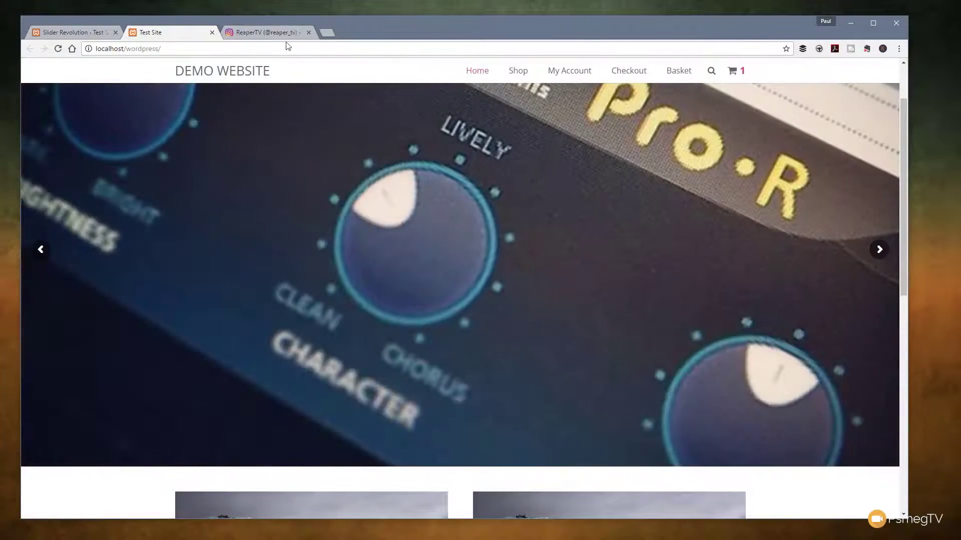
{"action": "left_click", "coordinate": [251, 35]}
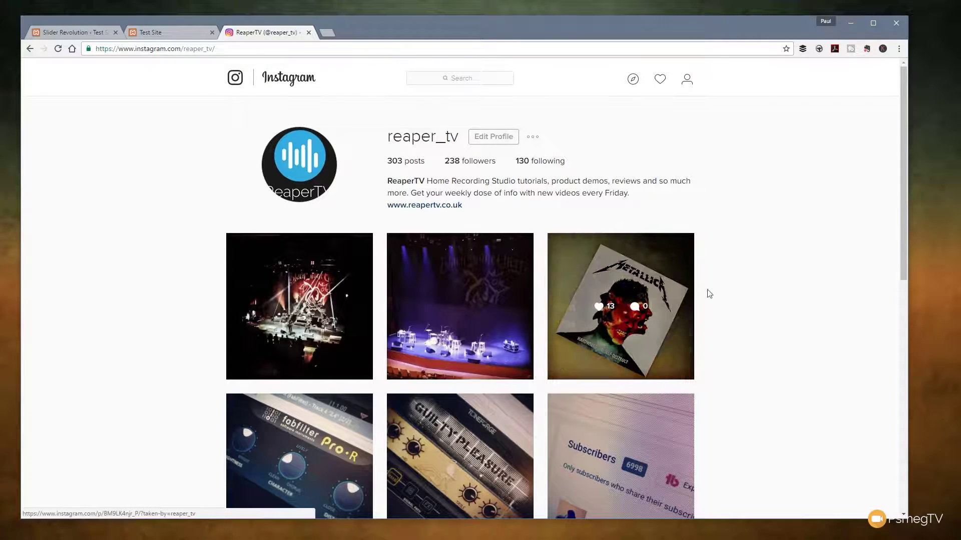
{"action": "scroll", "coordinate": [753, 343], "scroll_direction": "down", "scroll_amount": 3}
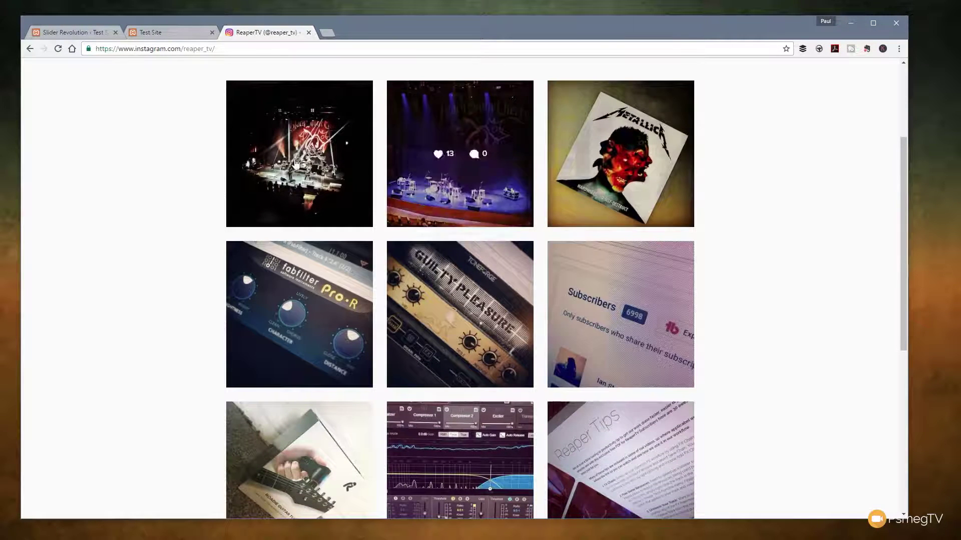
{"action": "left_click", "coordinate": [173, 34]}
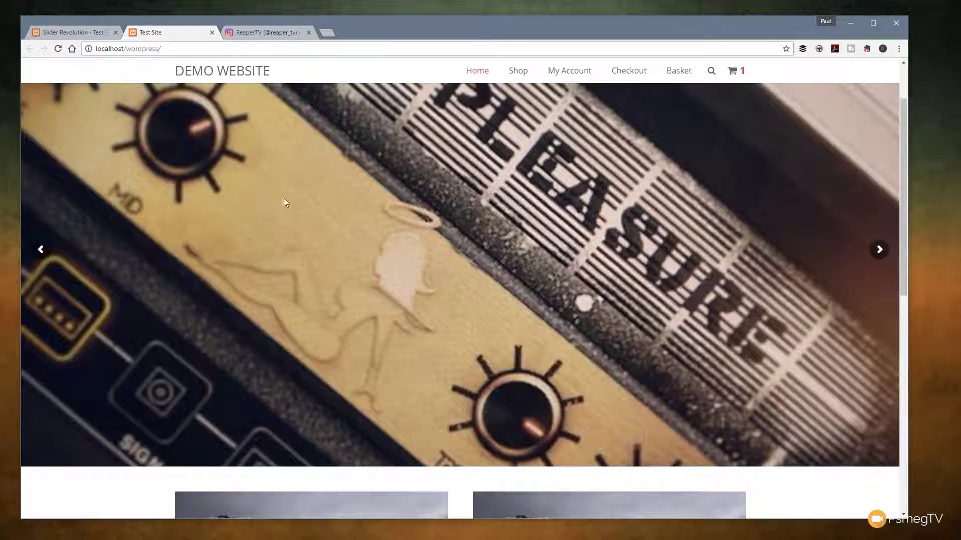
Step: Go back to the Slider Revolution editor and scroll down to the slide canvas
{"action": "left_click", "coordinate": [74, 33]}
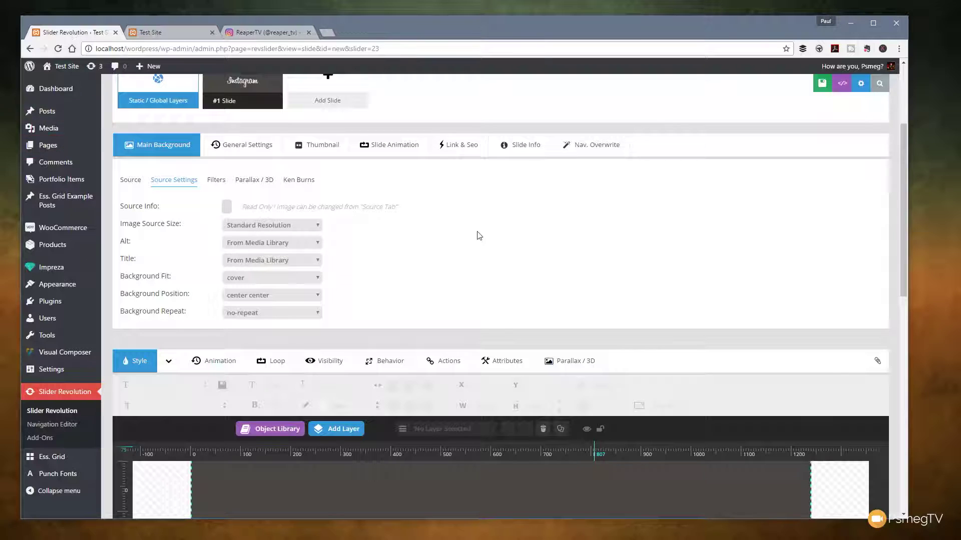
{"action": "scroll", "coordinate": [524, 257], "scroll_direction": "down", "scroll_amount": 5}
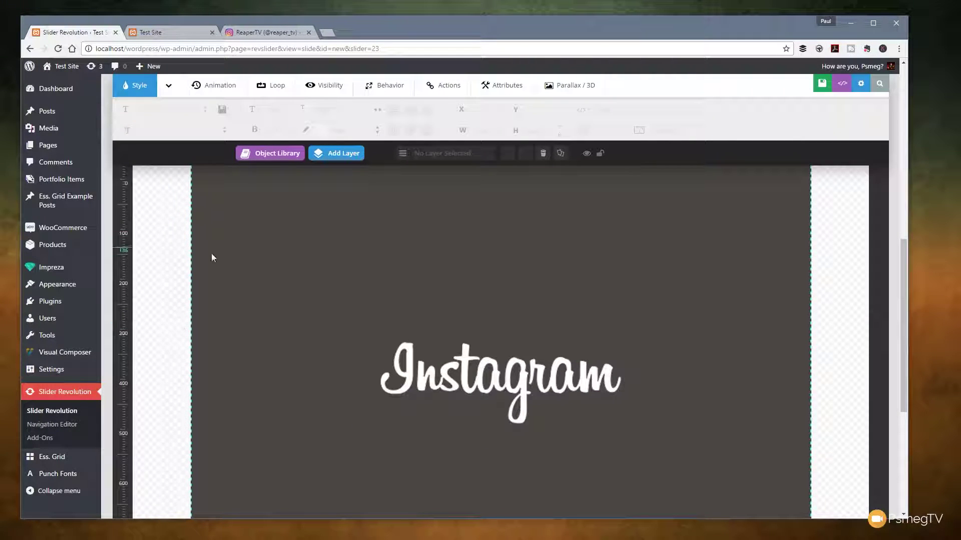
Step: Add a Text/Html layer and delete its default 'Caption Text1' wording
{"action": "mouse_move", "coordinate": [344, 155]}
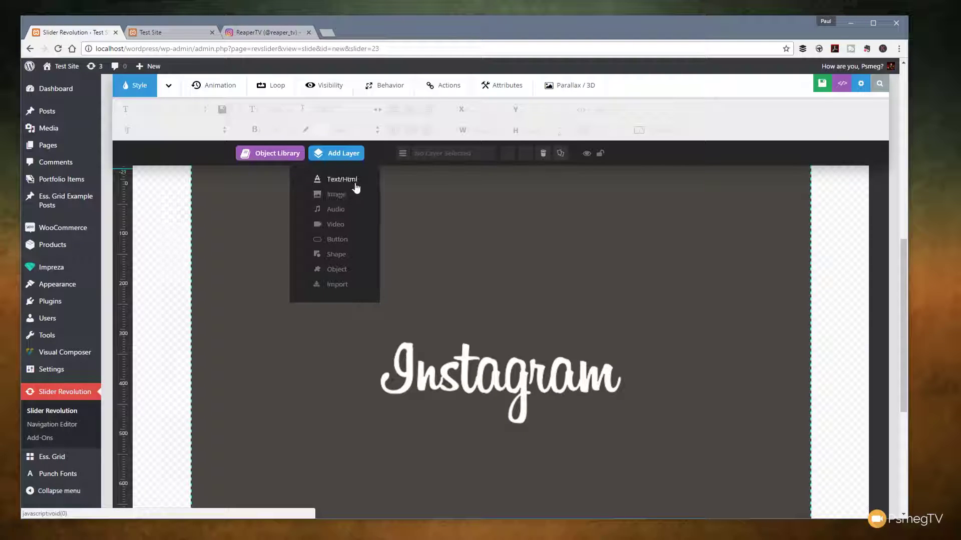
{"action": "left_click", "coordinate": [353, 182]}
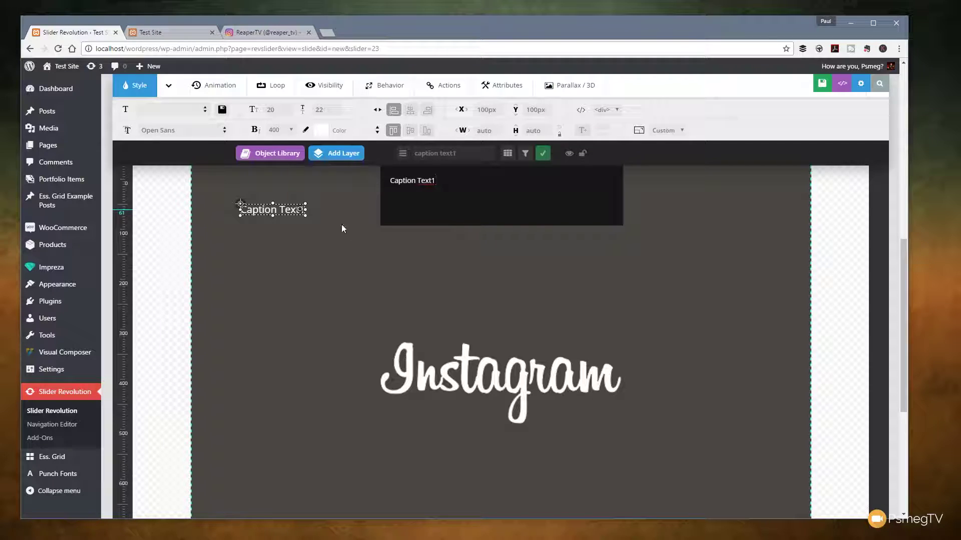
{"action": "triple_click", "coordinate": [416, 179]}
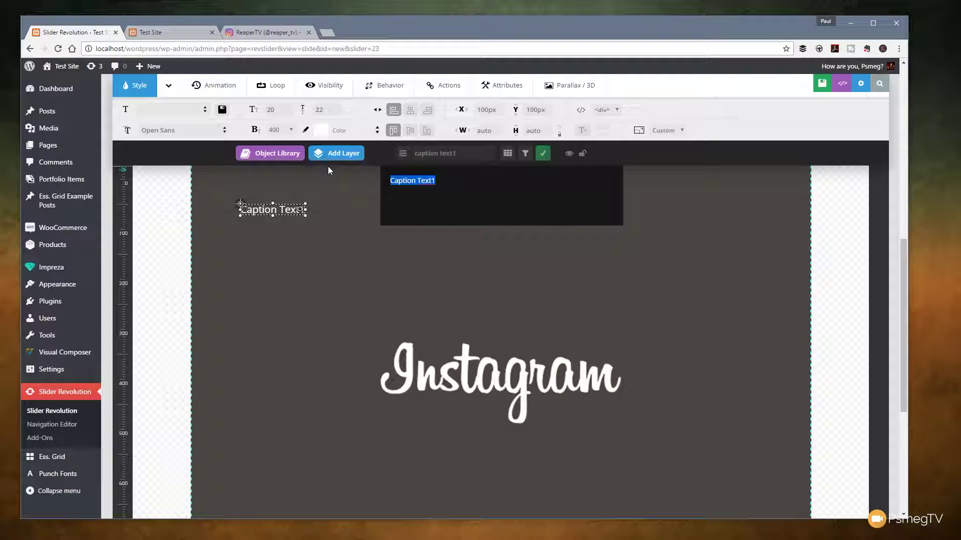
{"action": "key", "text": "BackSpace"}
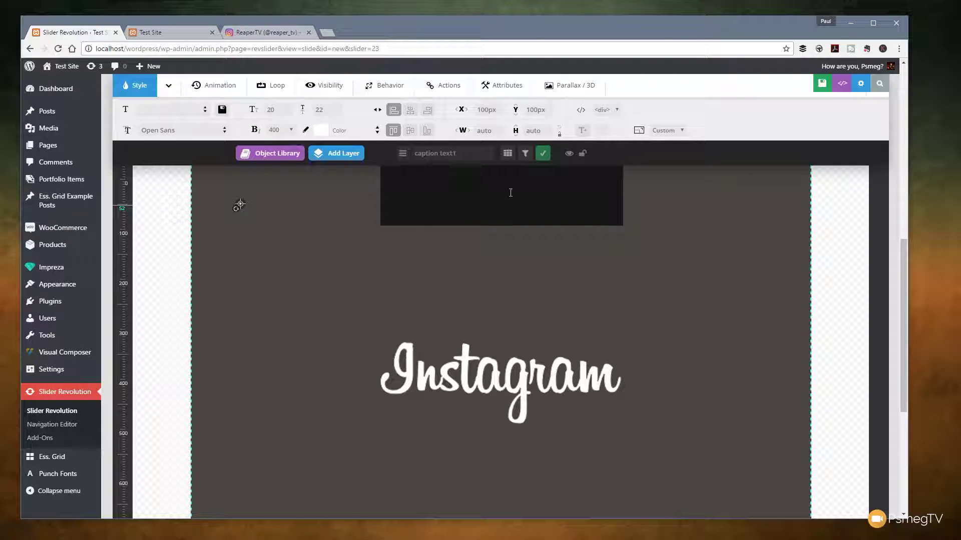
Step: Insert the {{content}} Instagram meta tag into the layer and drag it below the Instagram logo
{"action": "left_click", "coordinate": [526, 153]}
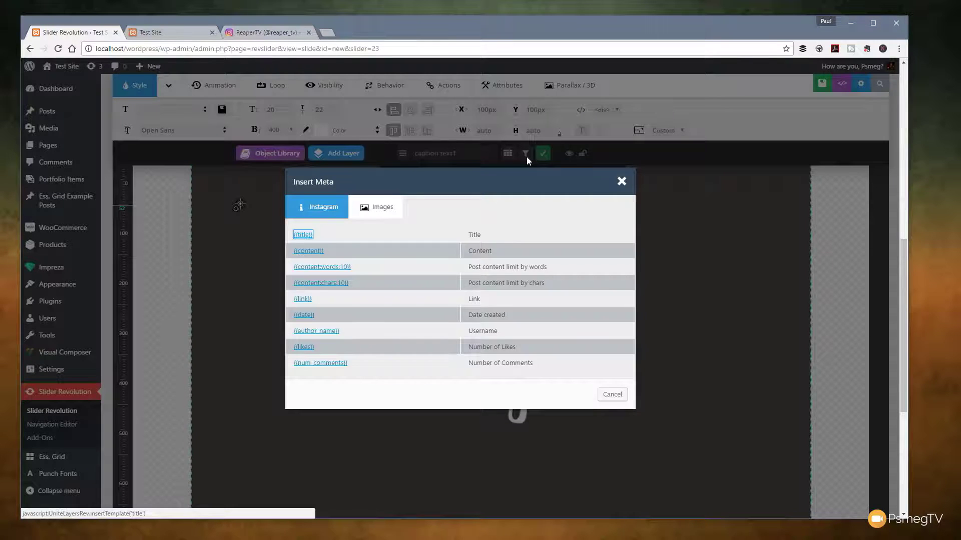
{"action": "left_click", "coordinate": [363, 209]}
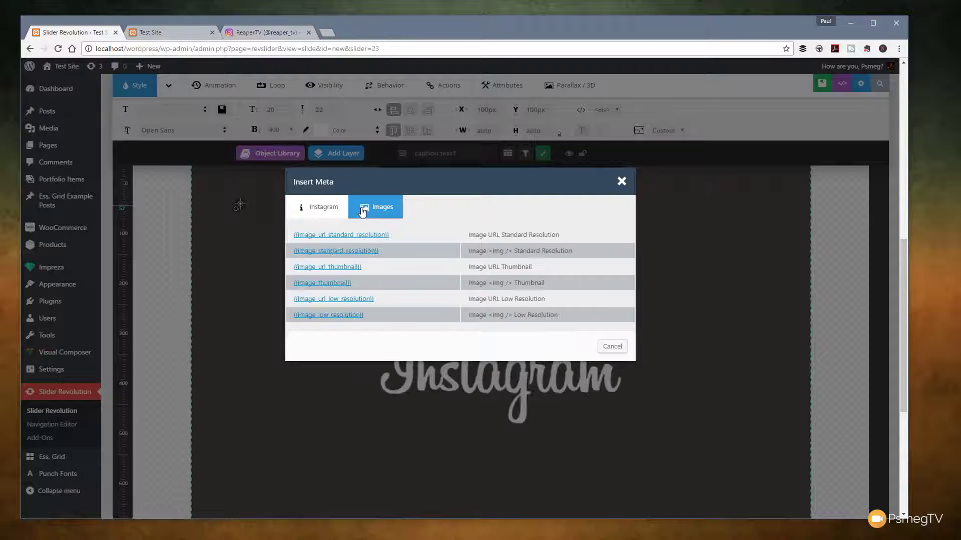
{"action": "left_click", "coordinate": [319, 208]}
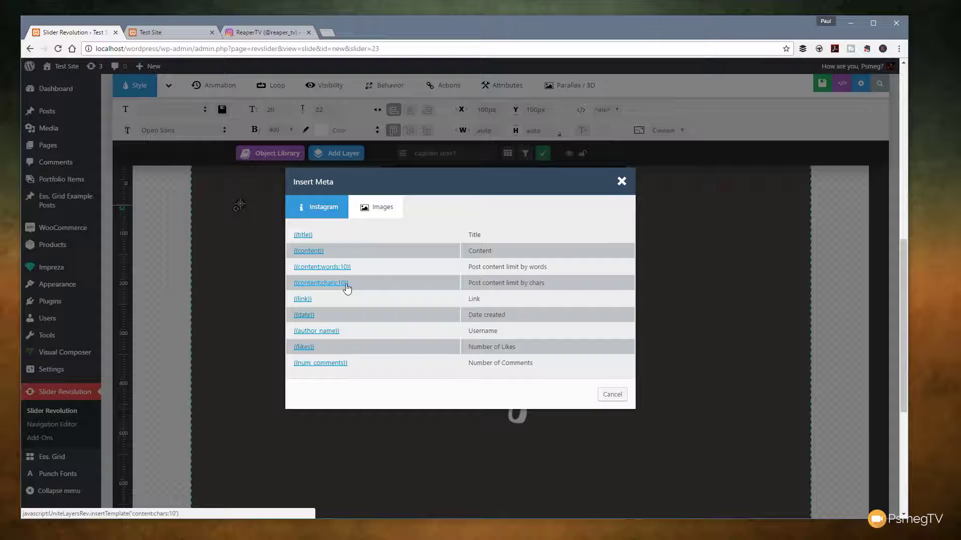
{"action": "left_click", "coordinate": [316, 252]}
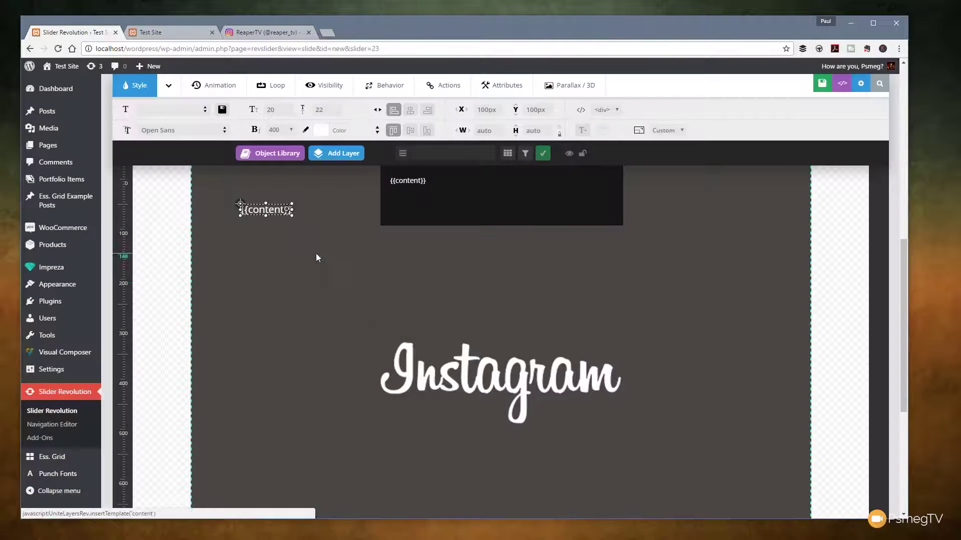
{"action": "triple_click", "coordinate": [440, 180]}
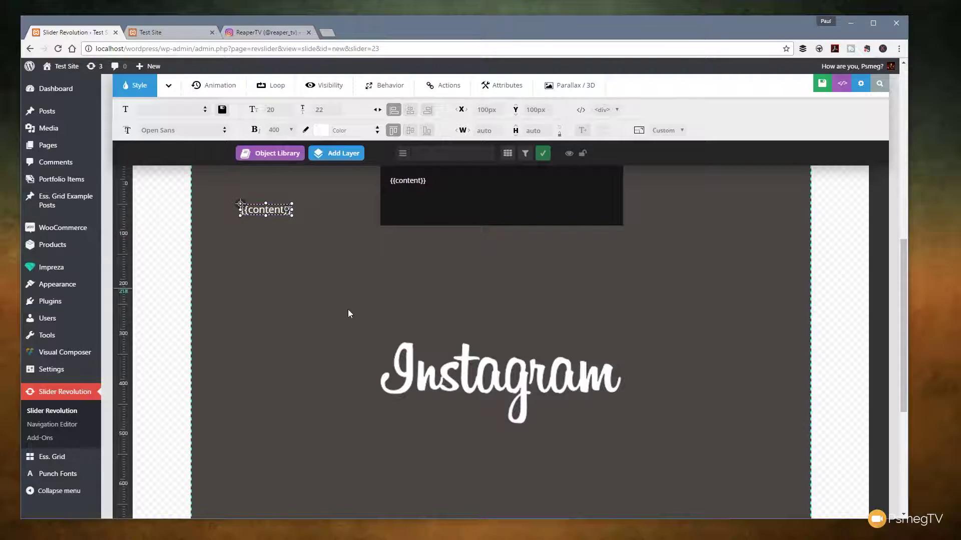
{"action": "left_click_drag", "start_coordinate": [266, 210], "coordinate": [503, 461]}
Step: Add another text layer and replace its default text with the {{author_name}} meta tag
{"action": "left_click", "coordinate": [336, 153]}
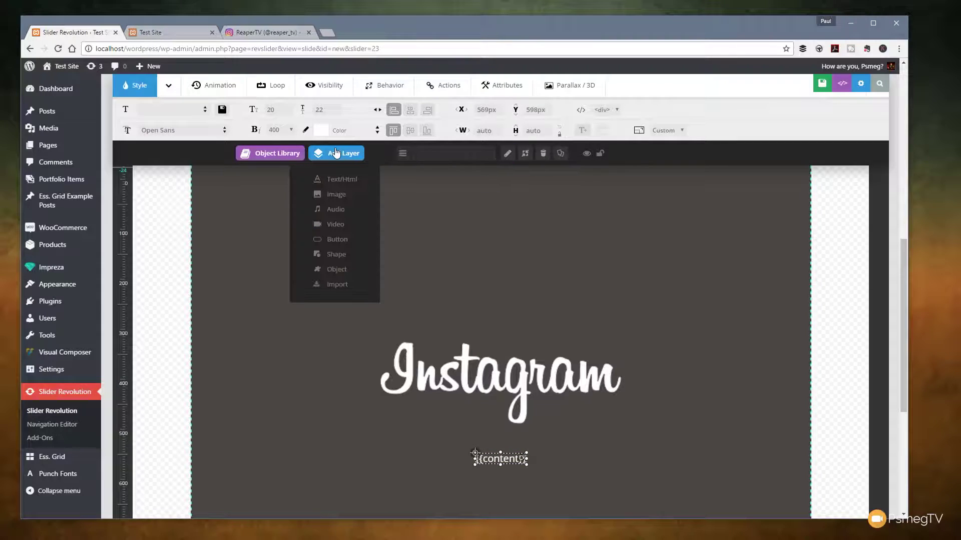
{"action": "left_click", "coordinate": [340, 180]}
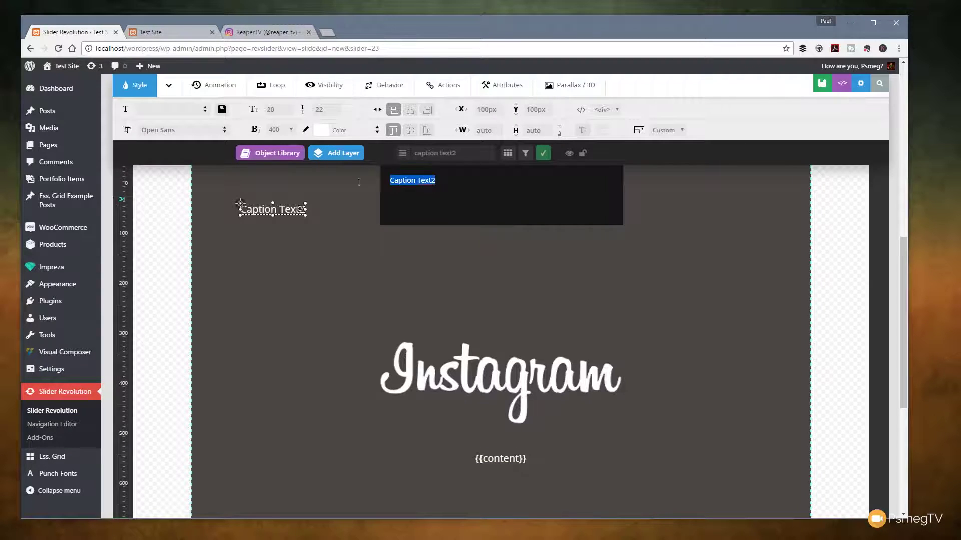
{"action": "key", "text": "BackSpace"}
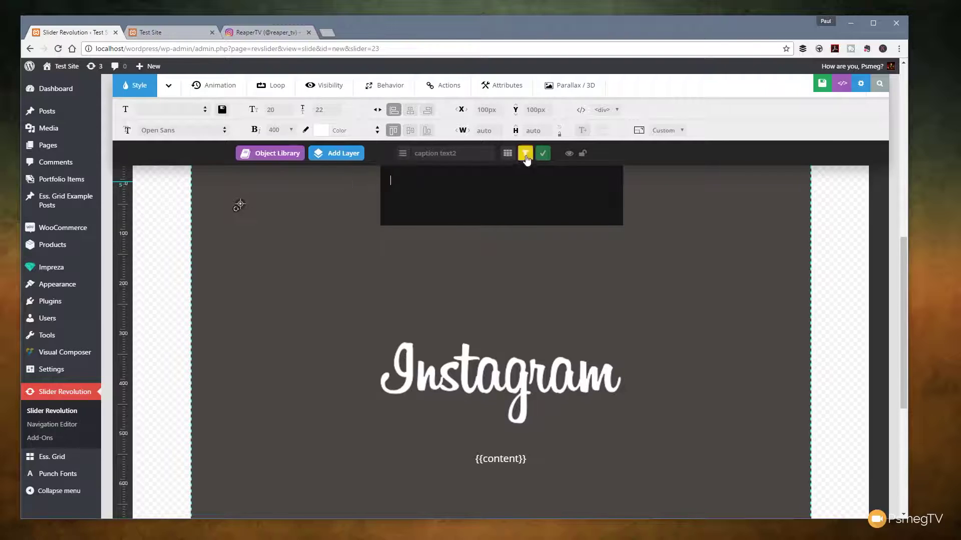
{"action": "left_click", "coordinate": [525, 155]}
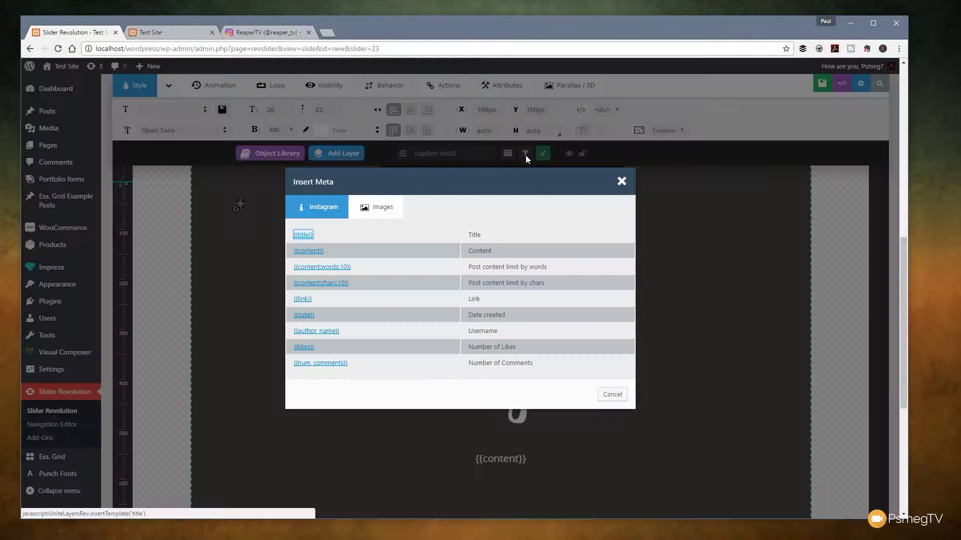
{"action": "left_click", "coordinate": [317, 331]}
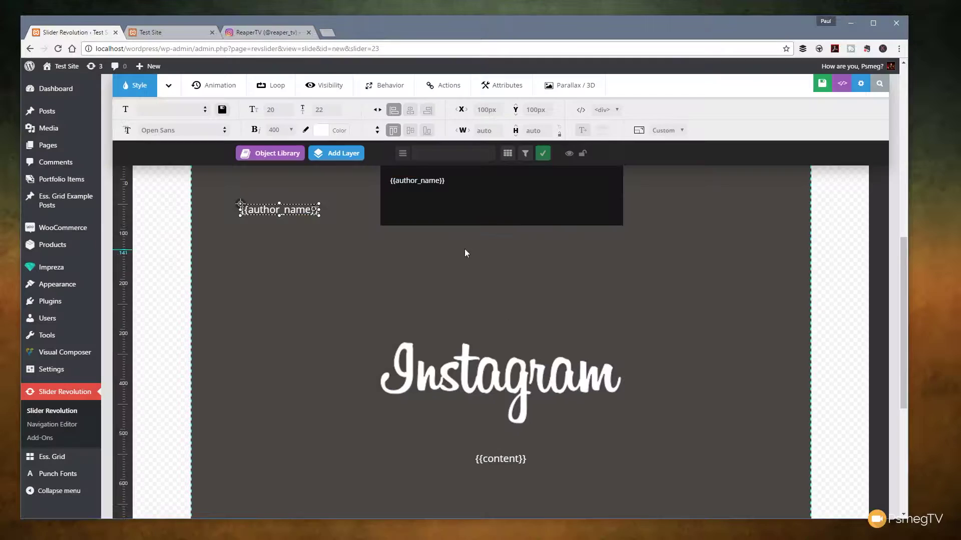
Step: Place {{author_name}} under the Instagram logo, directly above the lowered {{content}} layer
{"action": "left_click_drag", "start_coordinate": [293, 212], "coordinate": [513, 442]}
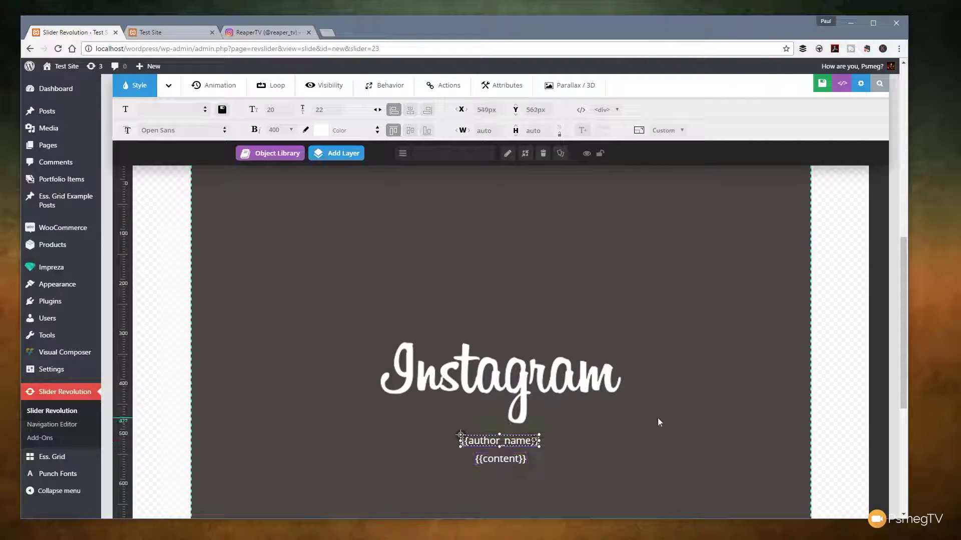
{"action": "scroll", "coordinate": [657, 418], "scroll_direction": "down", "scroll_amount": 3}
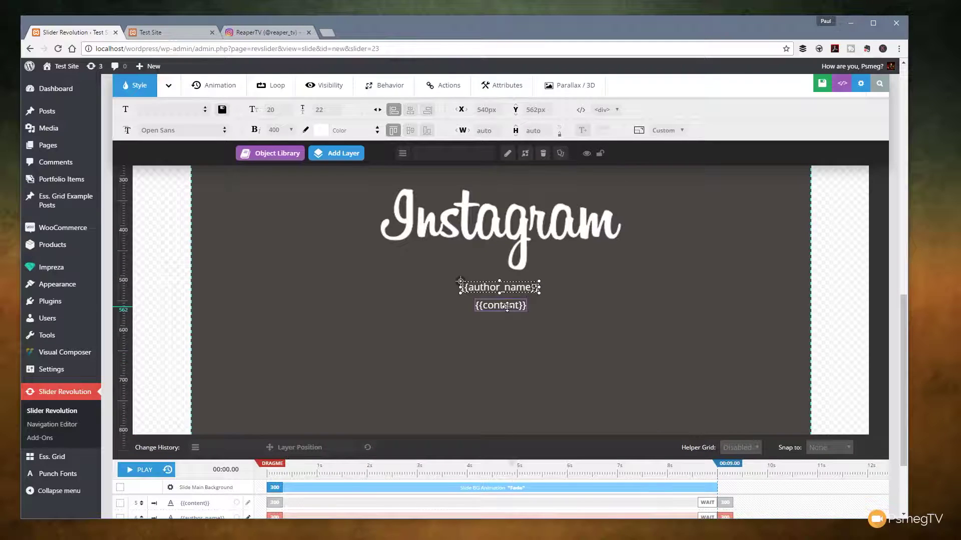
{"action": "left_click_drag", "start_coordinate": [500, 305], "coordinate": [501, 335]}
{"action": "left_click_drag", "start_coordinate": [508, 297], "coordinate": [508, 327]}
{"action": "scroll", "coordinate": [800, 273], "scroll_direction": "up", "scroll_amount": 8}
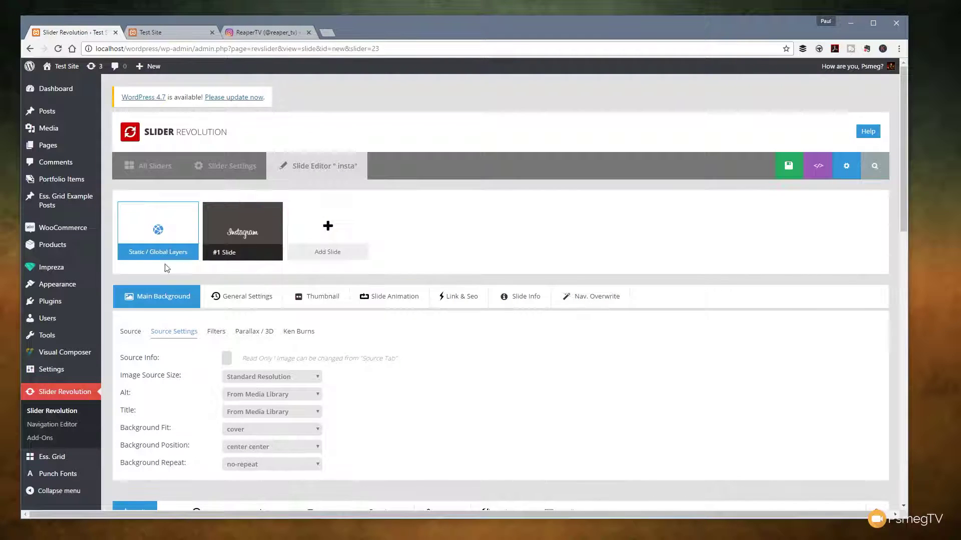
{"action": "left_click", "coordinate": [140, 233]}
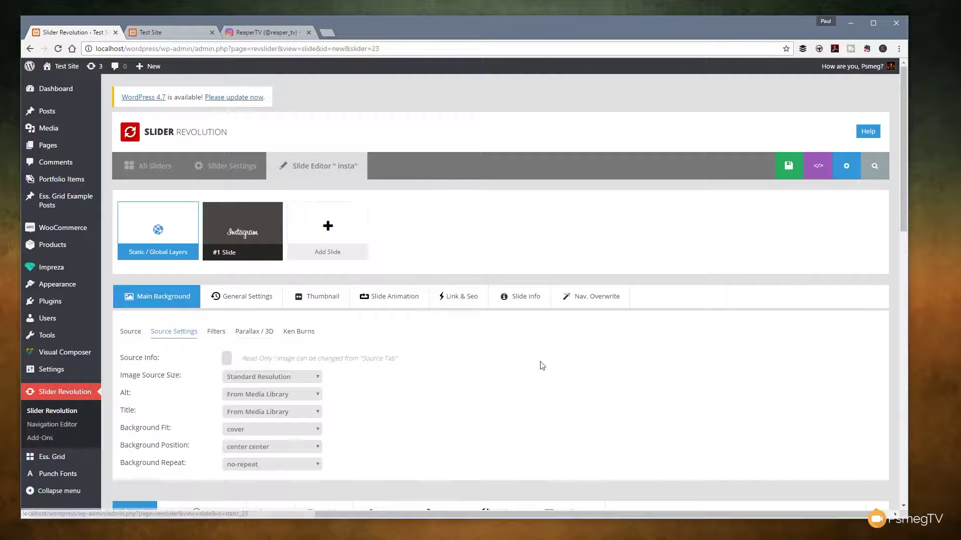
{"action": "scroll", "coordinate": [541, 365], "scroll_direction": "down", "scroll_amount": 6}
{"action": "scroll", "coordinate": [645, 348], "scroll_direction": "down", "scroll_amount": 2}
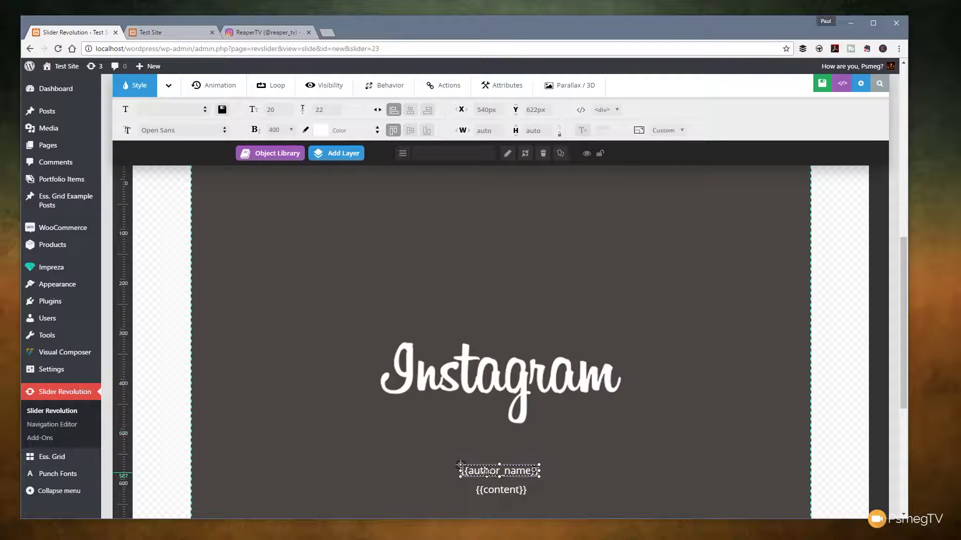
Step: Set the {{author_name}} layer to Raleway and centre it horizontally
{"action": "scroll", "coordinate": [180, 275], "scroll_direction": "up", "scroll_amount": 2}
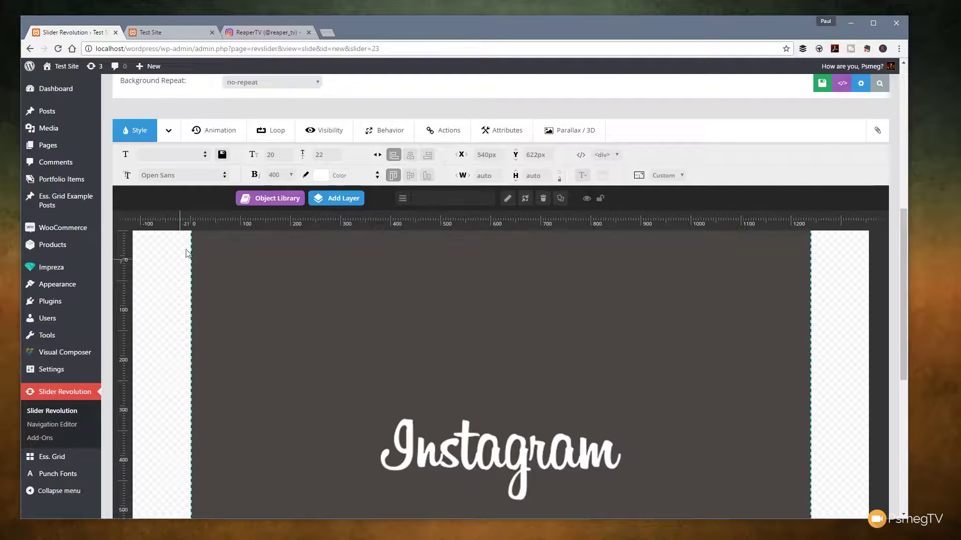
{"action": "left_click", "coordinate": [208, 178]}
{"action": "type", "text": "rale"}
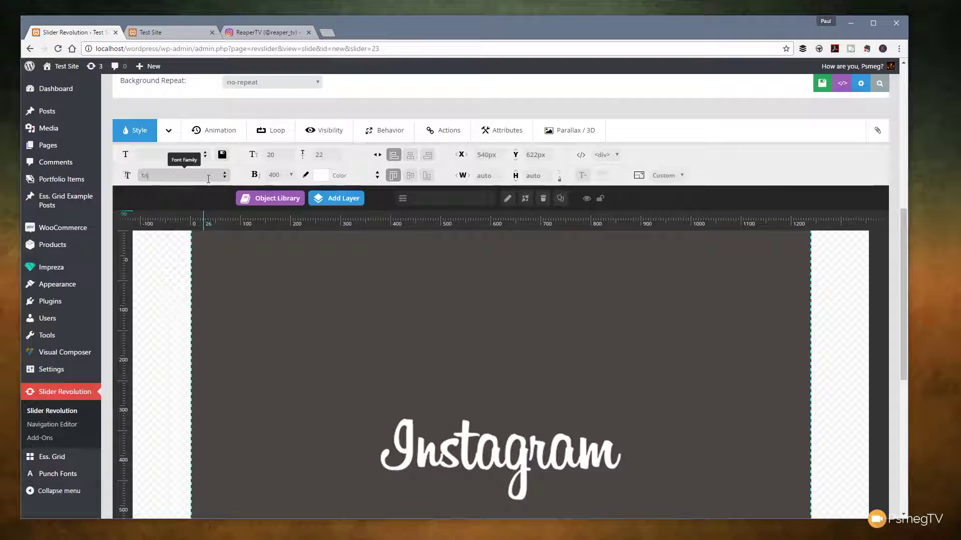
{"action": "left_click", "coordinate": [185, 228]}
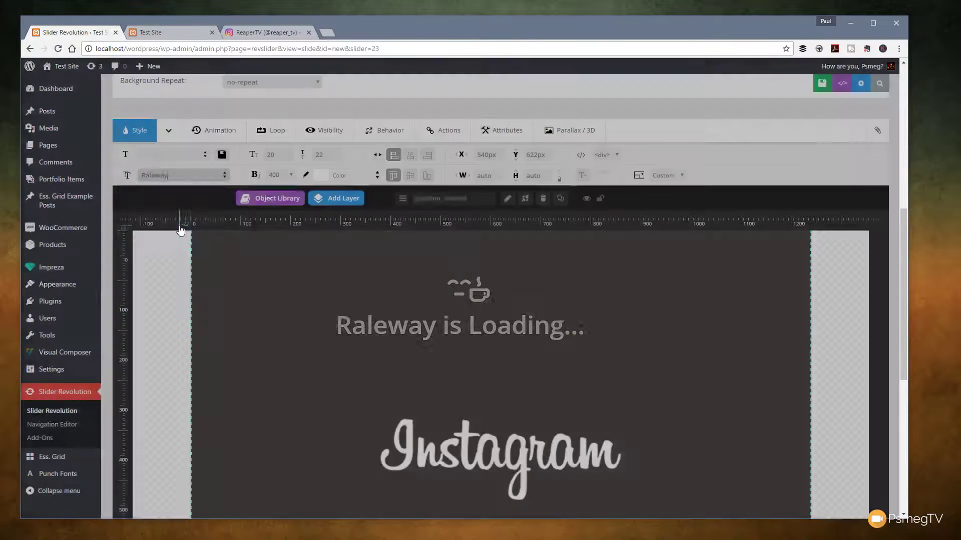
{"action": "scroll", "coordinate": [314, 358], "scroll_direction": "down", "scroll_amount": 4}
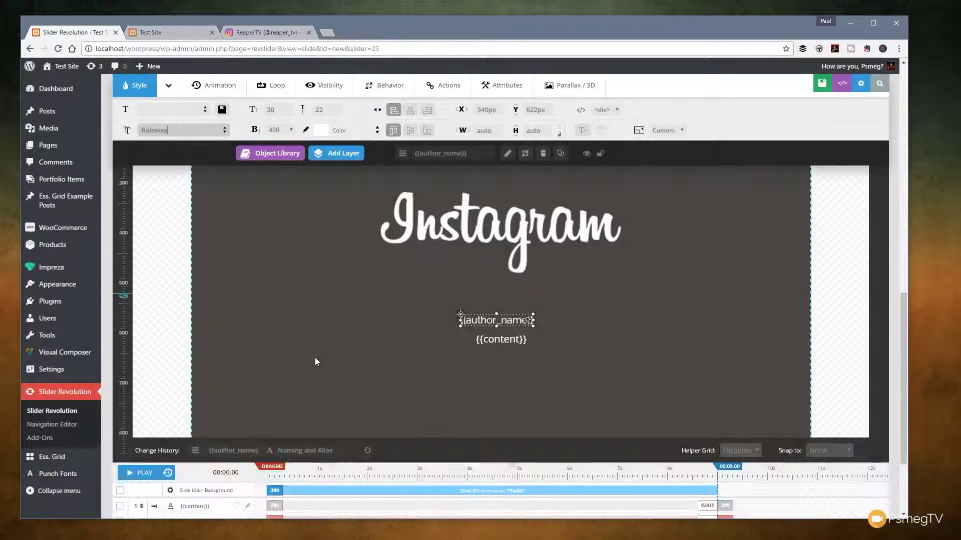
{"action": "scroll", "coordinate": [315, 357], "scroll_direction": "up", "scroll_amount": 3}
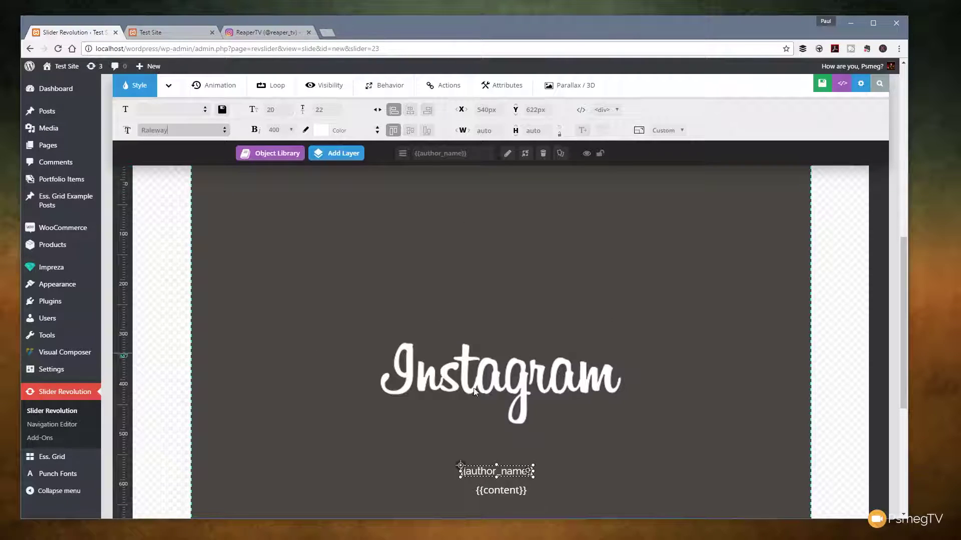
{"action": "left_click", "coordinate": [410, 110]}
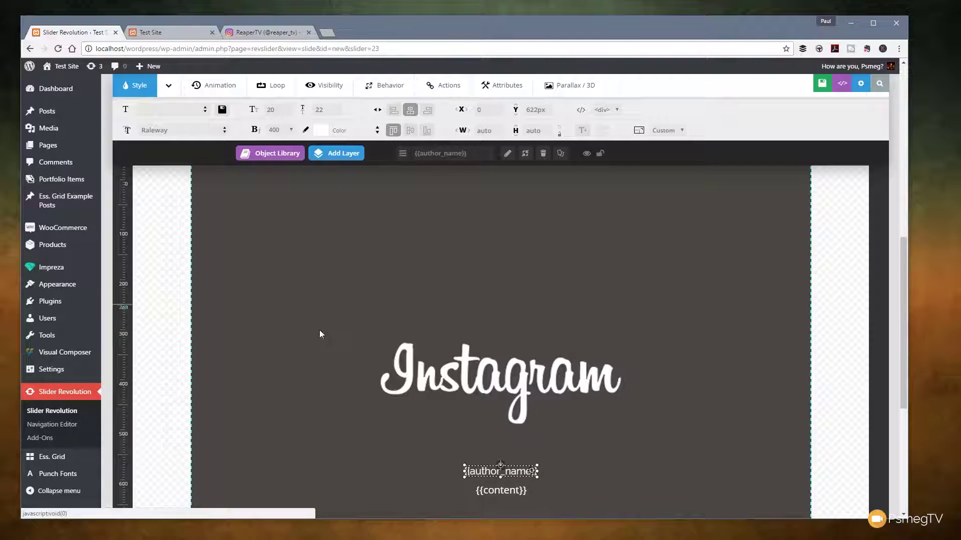
Step: Set the {{content}} caption to Raleway, 14px font size, 18px line height
{"action": "left_click", "coordinate": [506, 491]}
{"action": "left_click", "coordinate": [191, 131]}
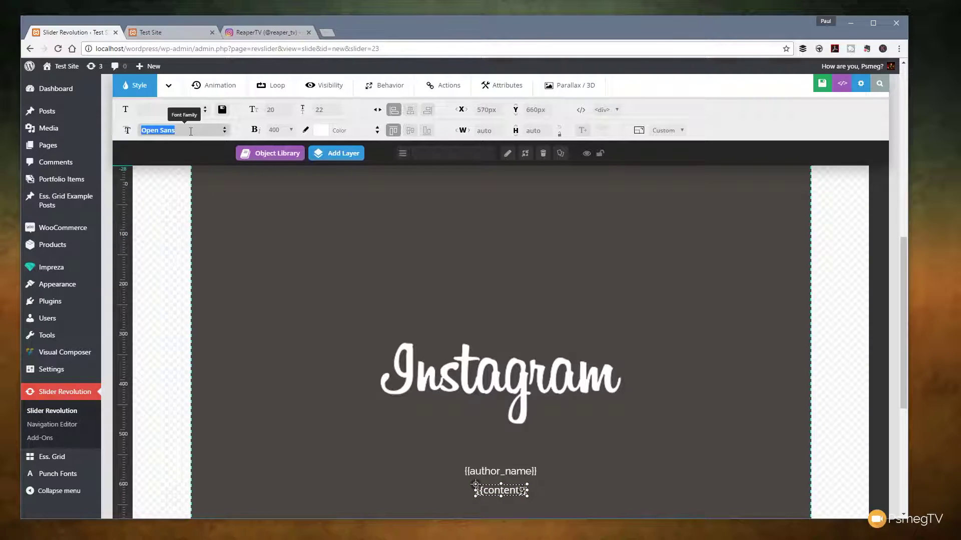
{"action": "type", "text": "rale"}
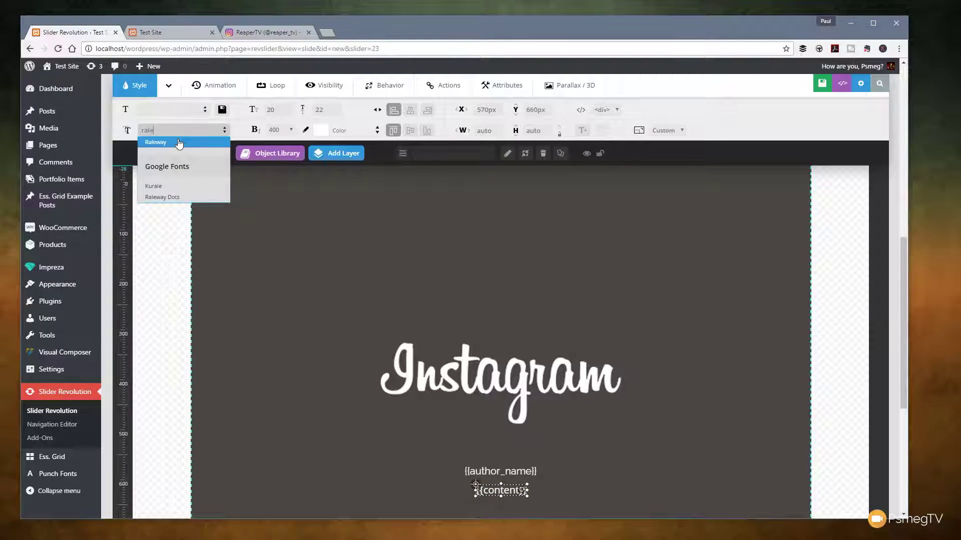
{"action": "left_click", "coordinate": [177, 142]}
{"action": "left_click", "coordinate": [273, 109]}
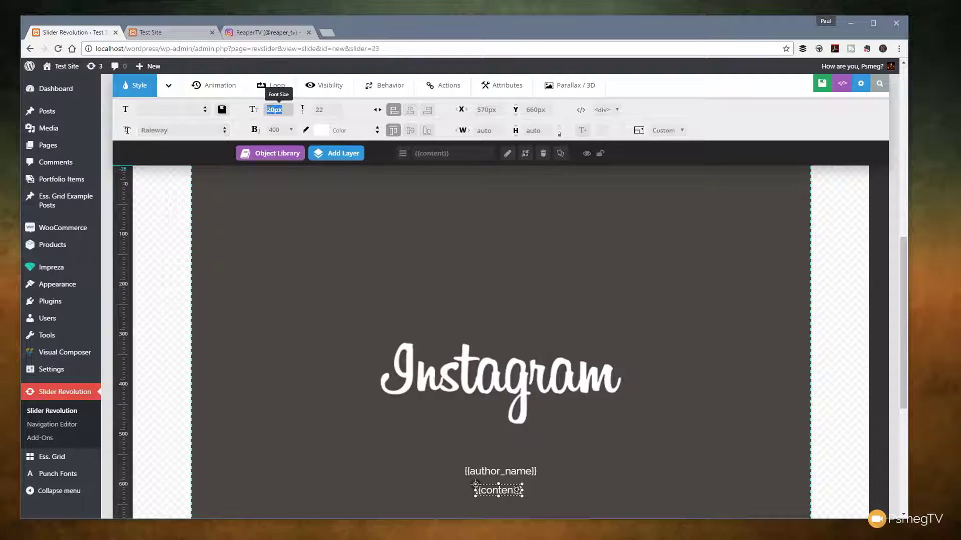
{"action": "key", "text": "BackSpace"}
{"action": "type", "text": "14"}
{"action": "left_click", "coordinate": [325, 109]}
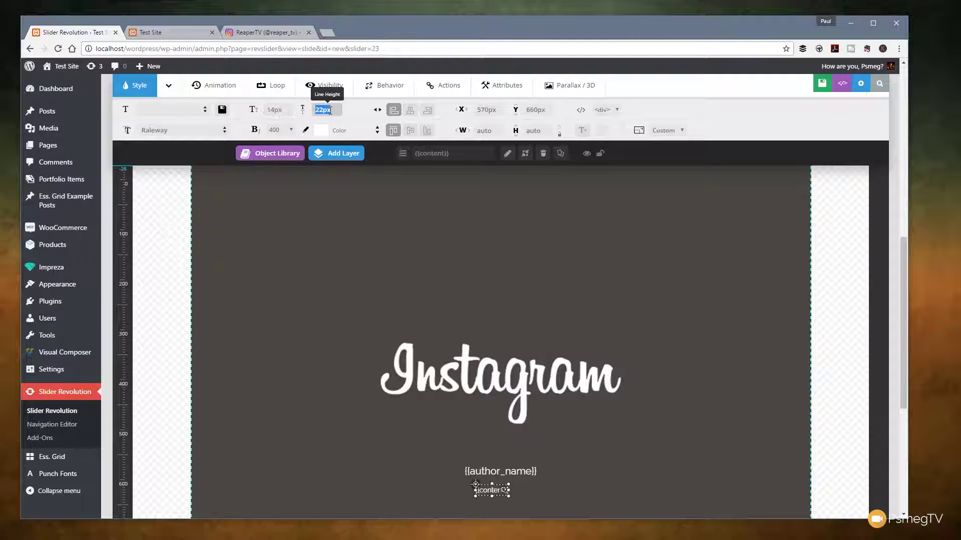
{"action": "type", "text": "18"}
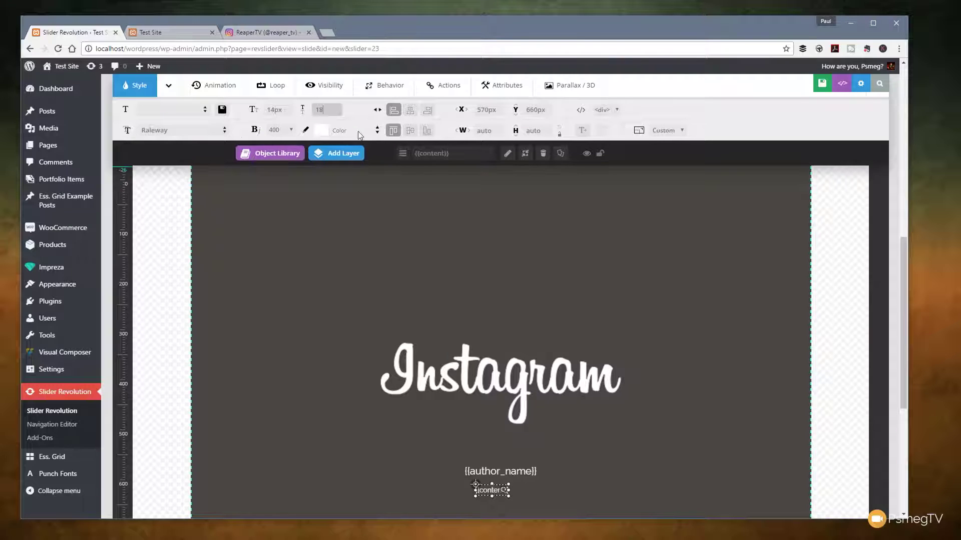
Step: Give the caption layer a black background at 0.8 opacity
{"action": "left_click", "coordinate": [168, 86]}
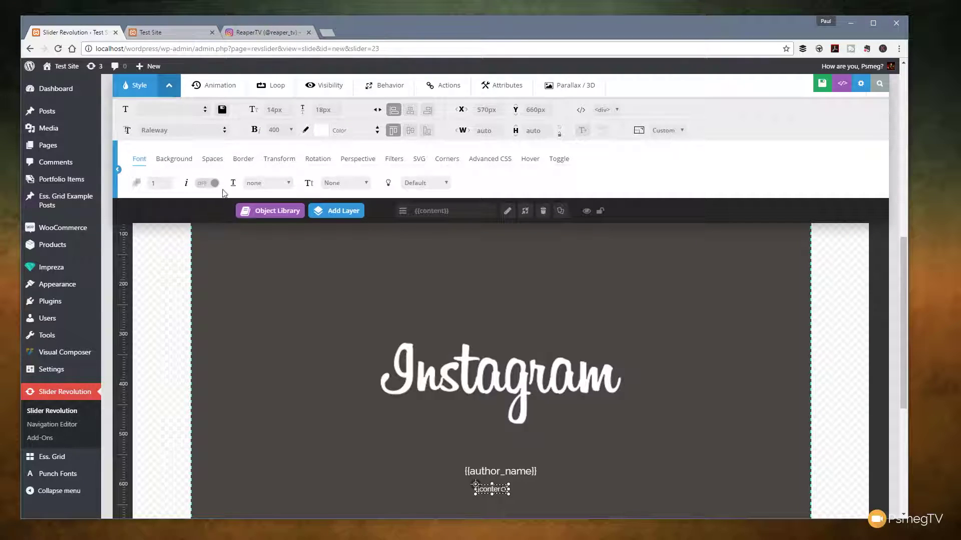
{"action": "left_click", "coordinate": [176, 158]}
{"action": "left_click", "coordinate": [160, 185]}
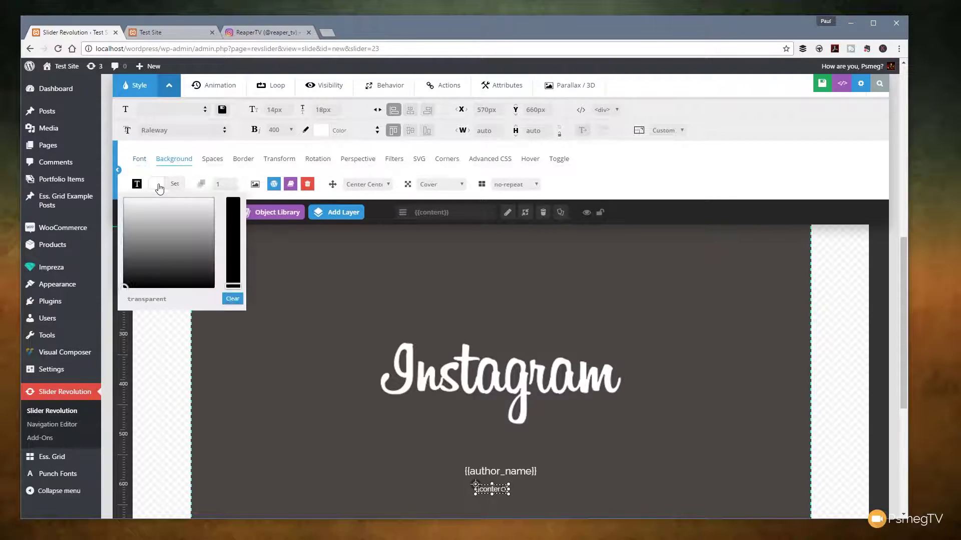
{"action": "left_click", "coordinate": [134, 283]}
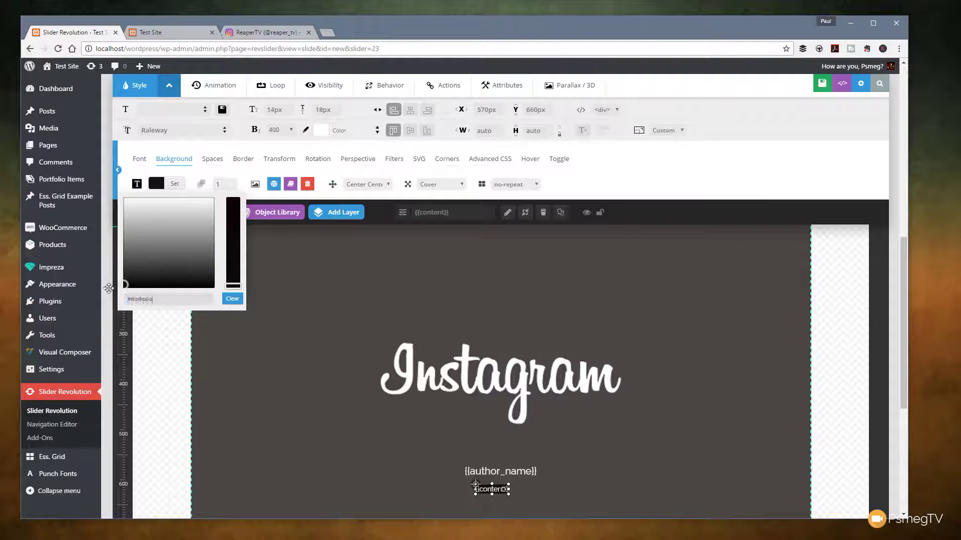
{"action": "double_click", "coordinate": [219, 184]}
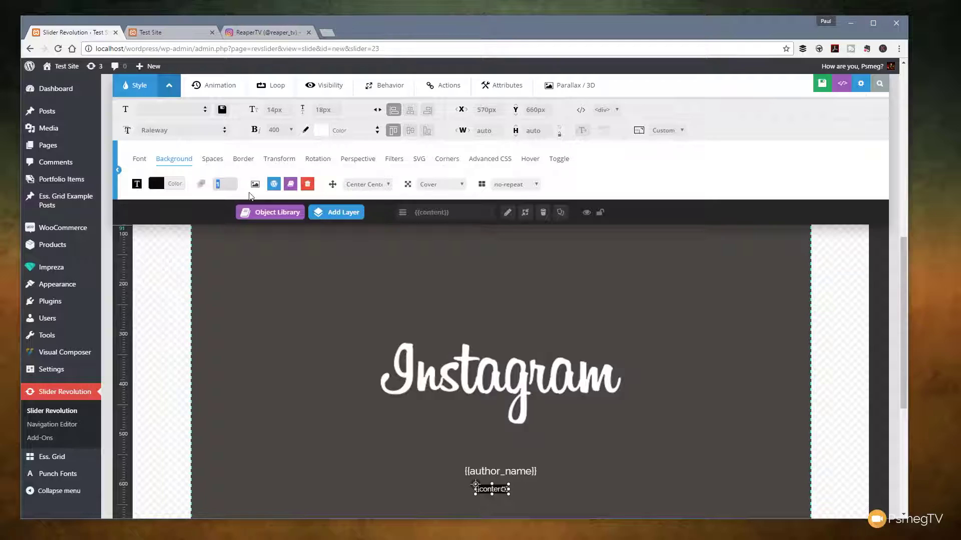
{"action": "type", "text": ".8"}
{"action": "left_click", "coordinate": [588, 186]}
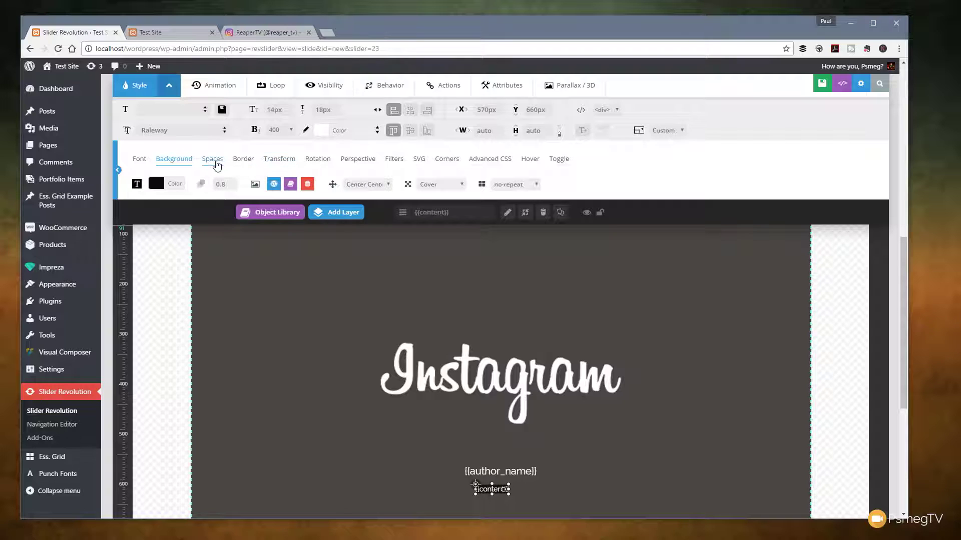
Step: Set 20px padding on all four sides of the caption and centre its text
{"action": "left_click", "coordinate": [221, 165]}
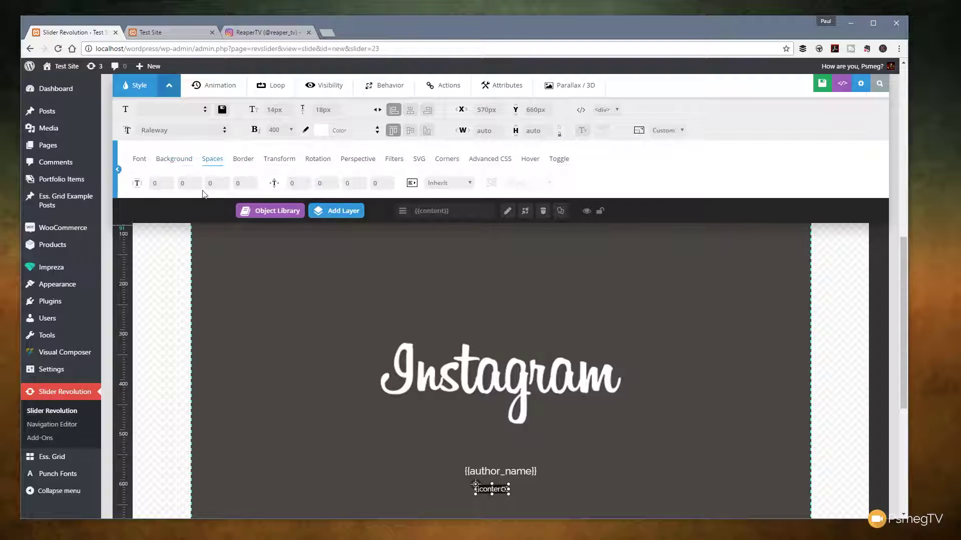
{"action": "left_click", "coordinate": [160, 184]}
{"action": "type", "text": "20"}
{"action": "key", "text": "Tab"}
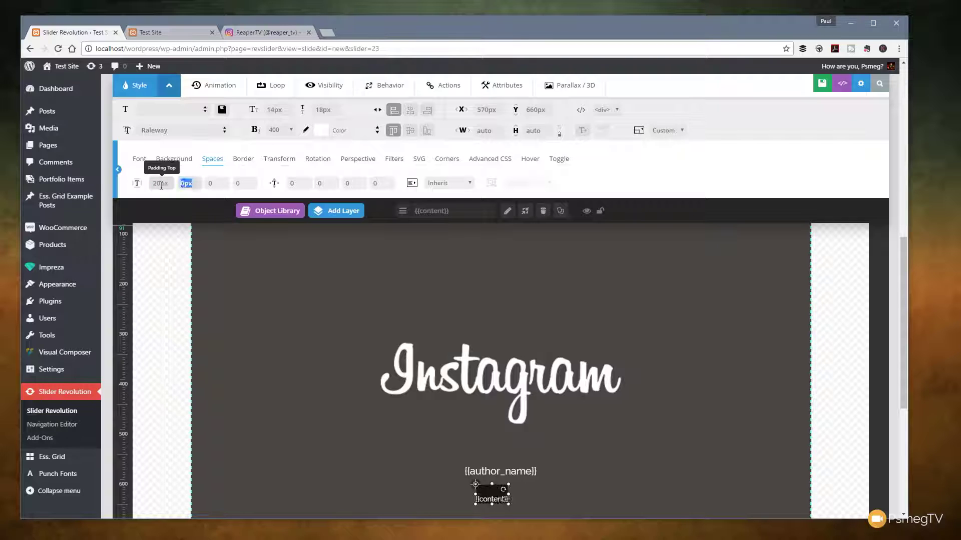
{"action": "type", "text": "202"}
{"action": "key", "text": "Tab"}
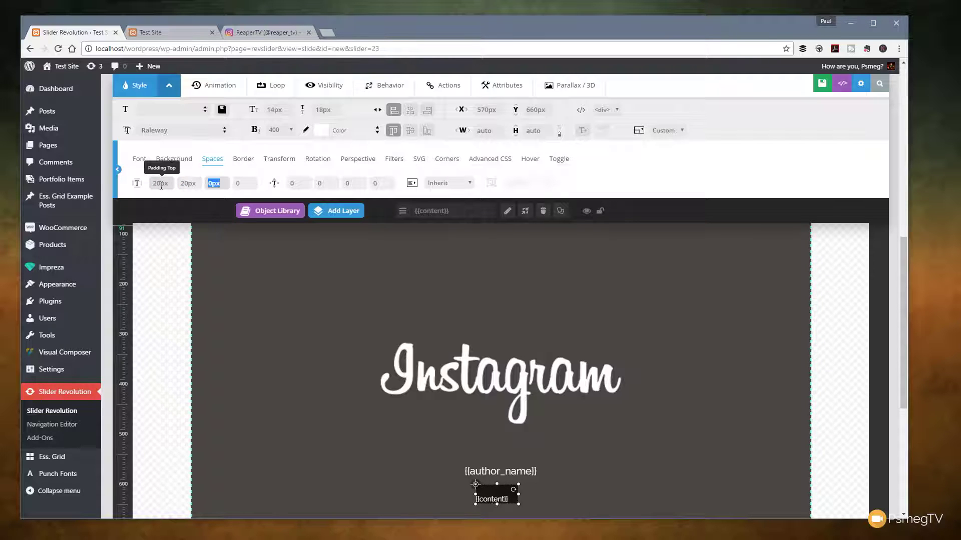
{"action": "type", "text": "20"}
{"action": "key", "text": "Tab"}
{"action": "type", "text": "20"}
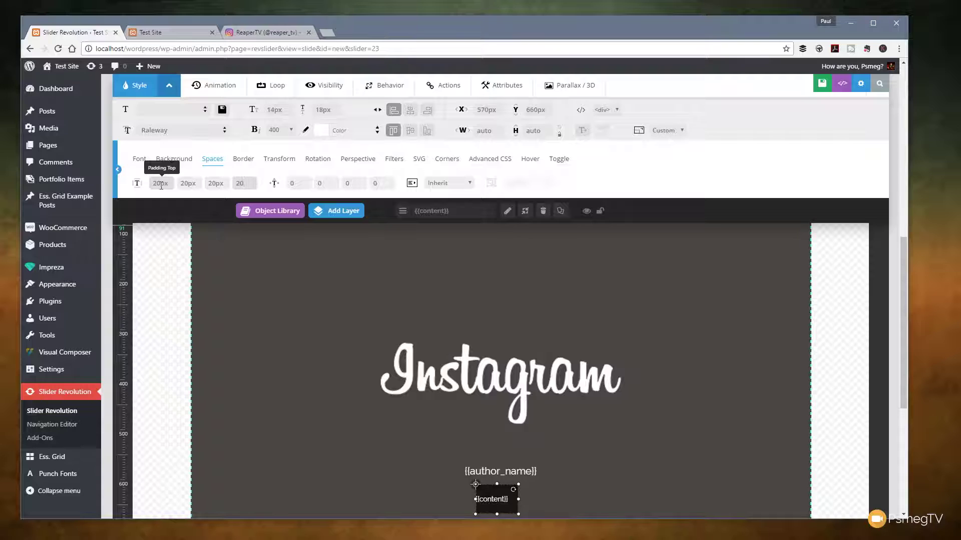
{"action": "key", "text": "Tab"}
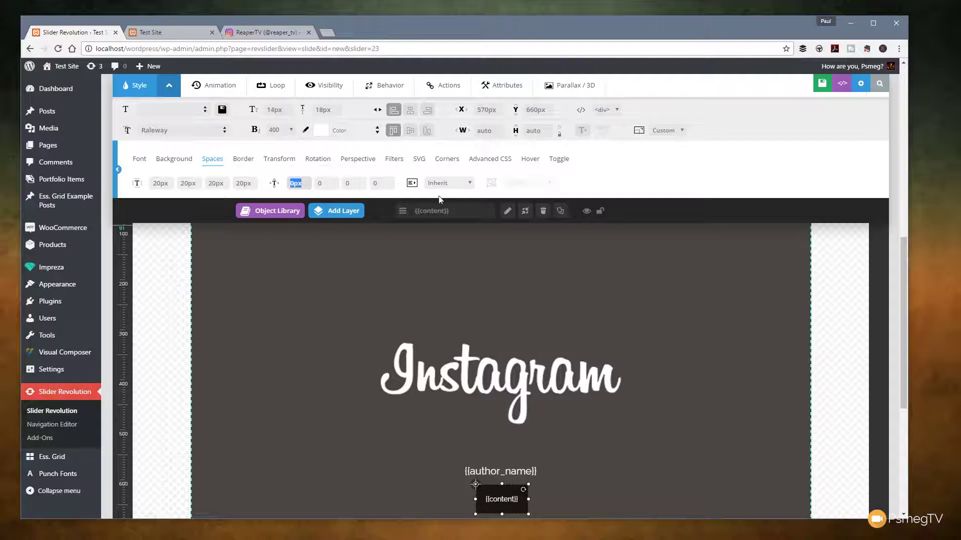
{"action": "left_click", "coordinate": [466, 184]}
{"action": "left_click", "coordinate": [454, 212]}
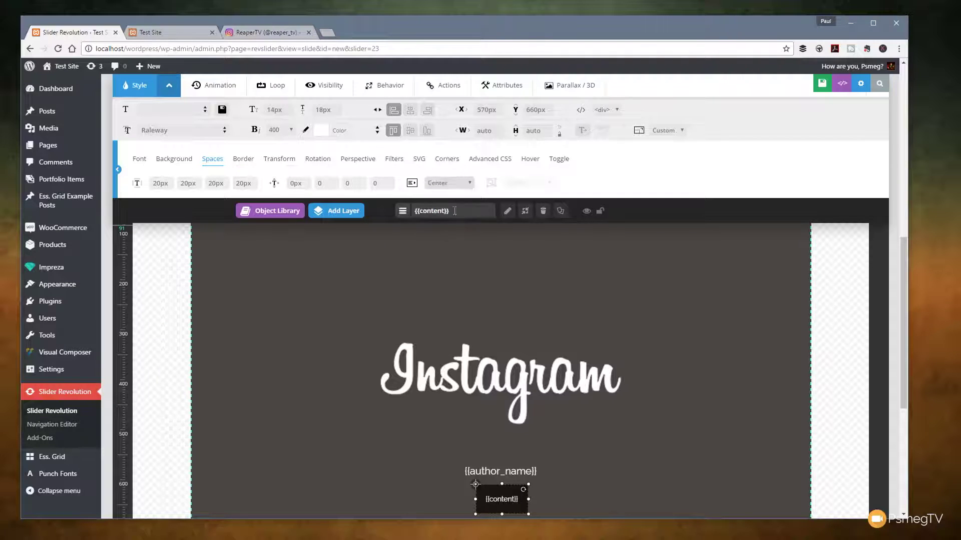
Step: Centre the caption horizontally, enable line breaking, and widen it to about 858px with auto height
{"action": "left_click", "coordinate": [413, 113]}
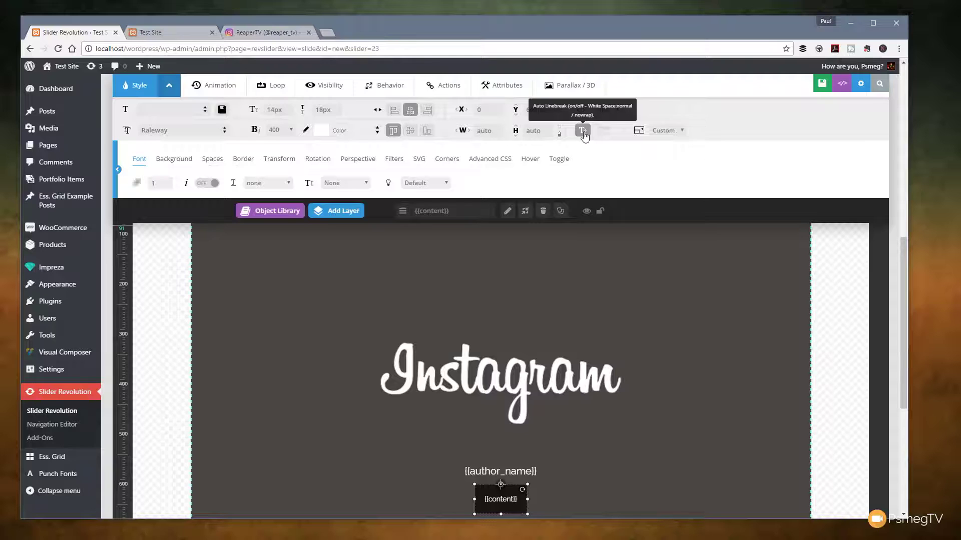
{"action": "left_click", "coordinate": [583, 131]}
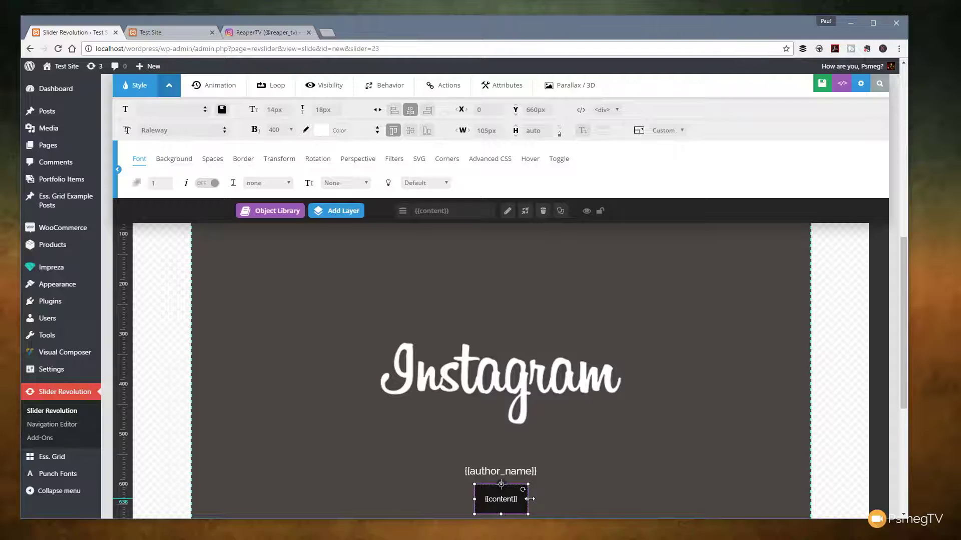
{"action": "left_click_drag", "start_coordinate": [529, 499], "coordinate": [762, 500]}
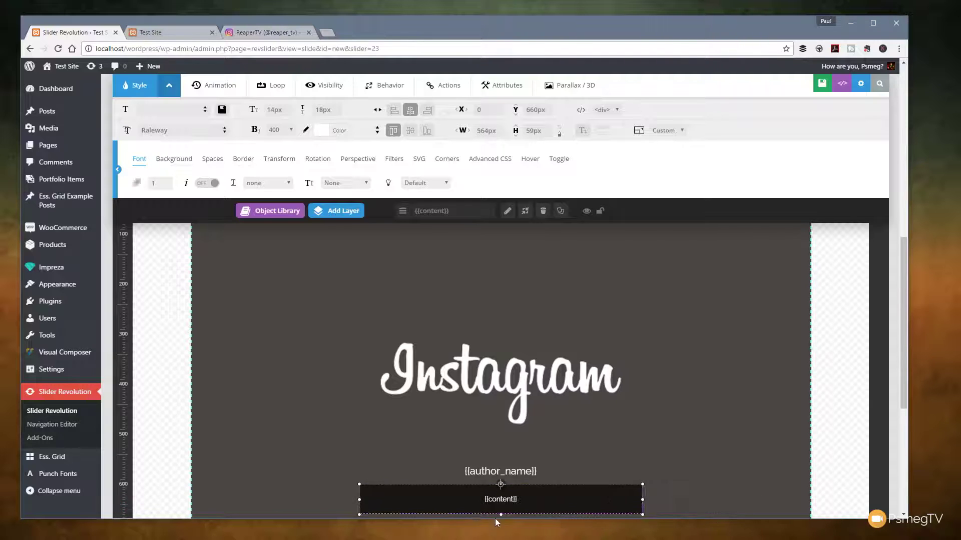
{"action": "scroll", "coordinate": [623, 401], "scroll_direction": "down", "scroll_amount": 3}
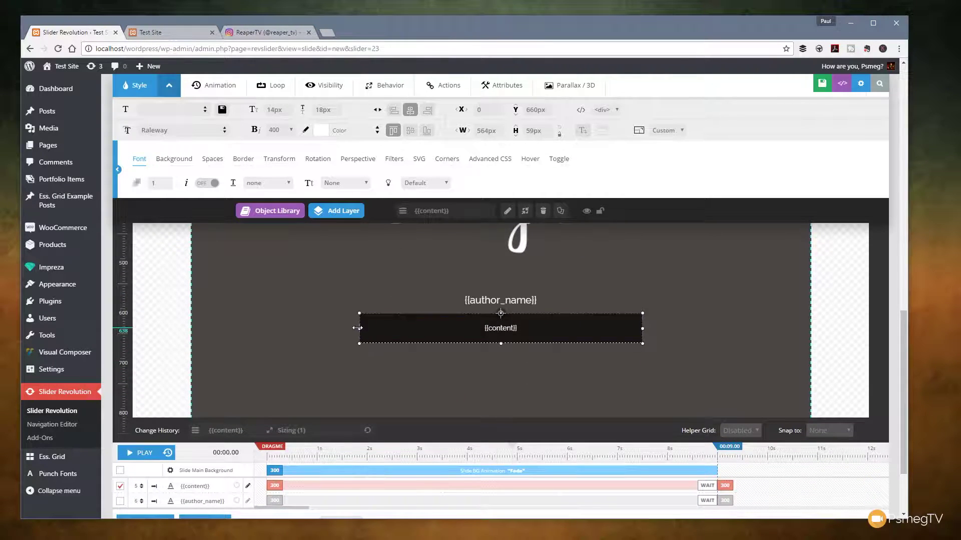
{"action": "left_click_drag", "start_coordinate": [357, 328], "coordinate": [260, 327]}
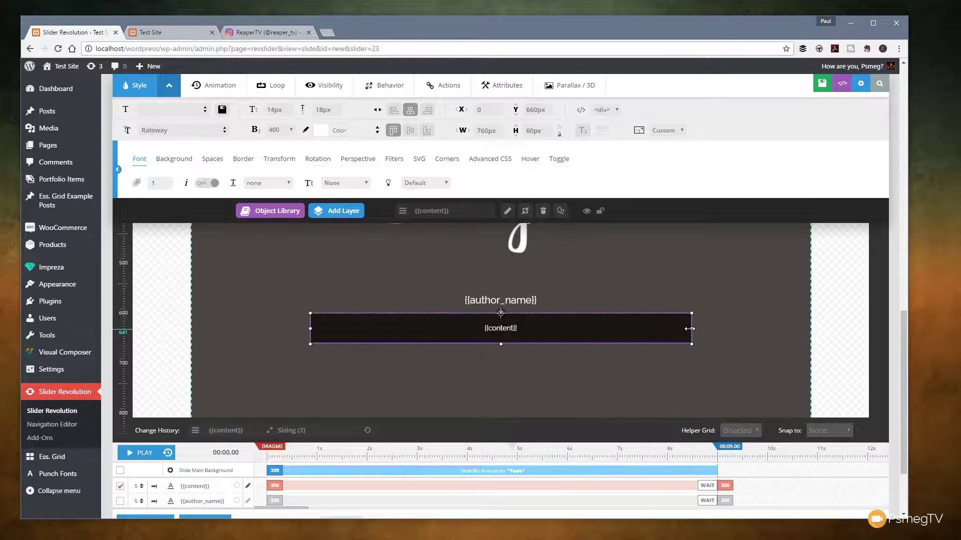
{"action": "left_click_drag", "start_coordinate": [689, 329], "coordinate": [739, 329]}
{"action": "mouse_move", "coordinate": [501, 345]}
{"action": "left_mouse_down"}
{"action": "mouse_move", "coordinate": [501, 367]}
{"action": "mouse_move", "coordinate": [498, 353]}
{"action": "left_mouse_up"}
{"action": "scroll", "coordinate": [695, 374], "scroll_direction": "up", "scroll_amount": 1}
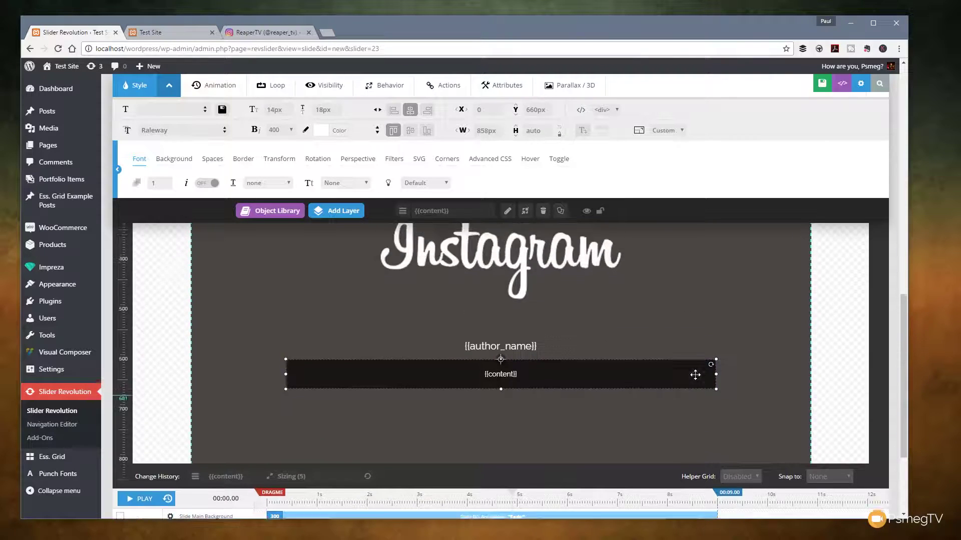
{"action": "scroll", "coordinate": [693, 378], "scroll_direction": "up", "scroll_amount": 2}
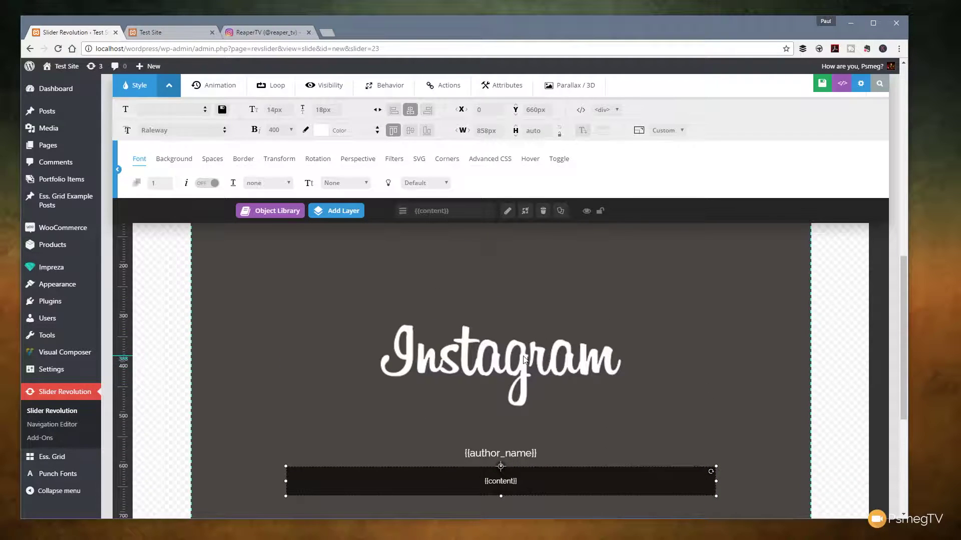
Step: Set the caption box's entrance animation to Short-from-Bottom
{"action": "left_click", "coordinate": [174, 158]}
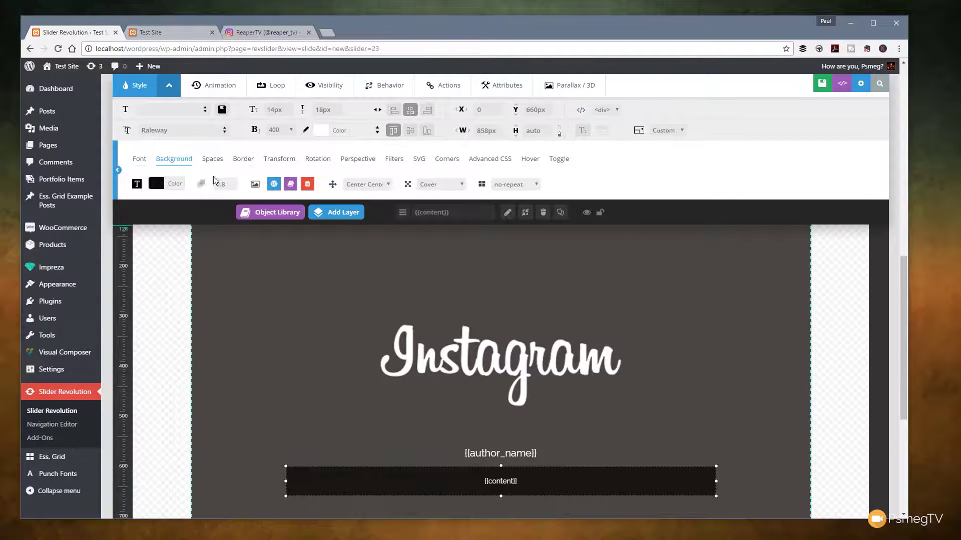
{"action": "left_click", "coordinate": [210, 91]}
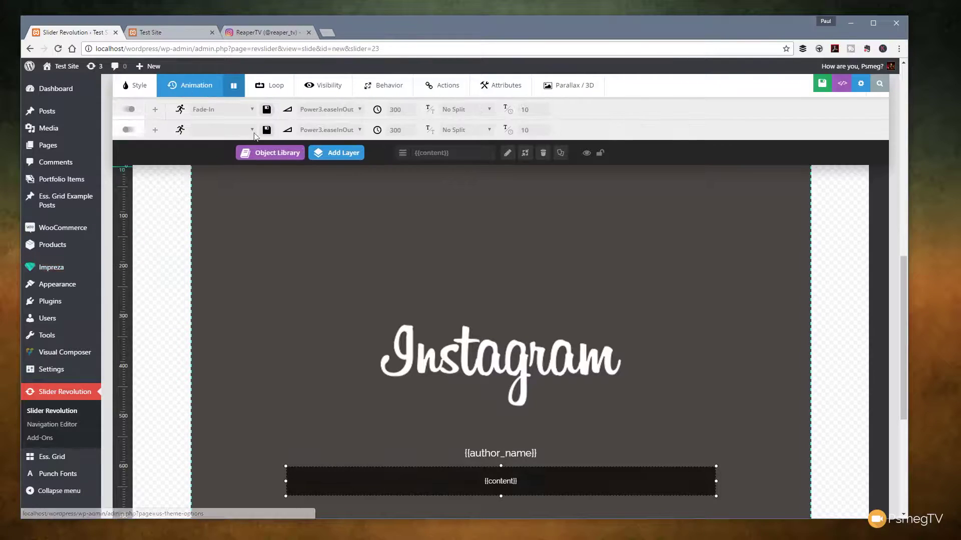
{"action": "left_click", "coordinate": [252, 109]}
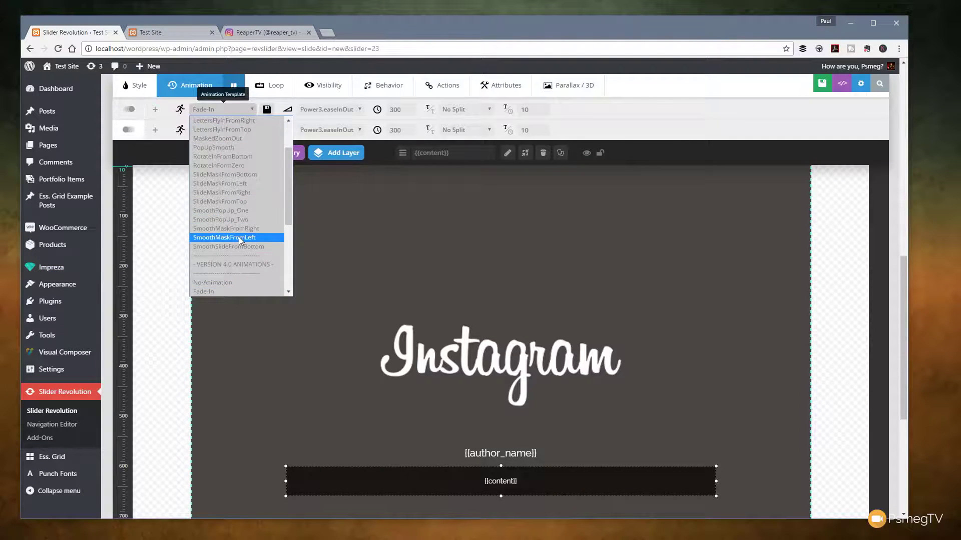
{"action": "scroll", "coordinate": [239, 236], "scroll_direction": "down", "scroll_amount": 3}
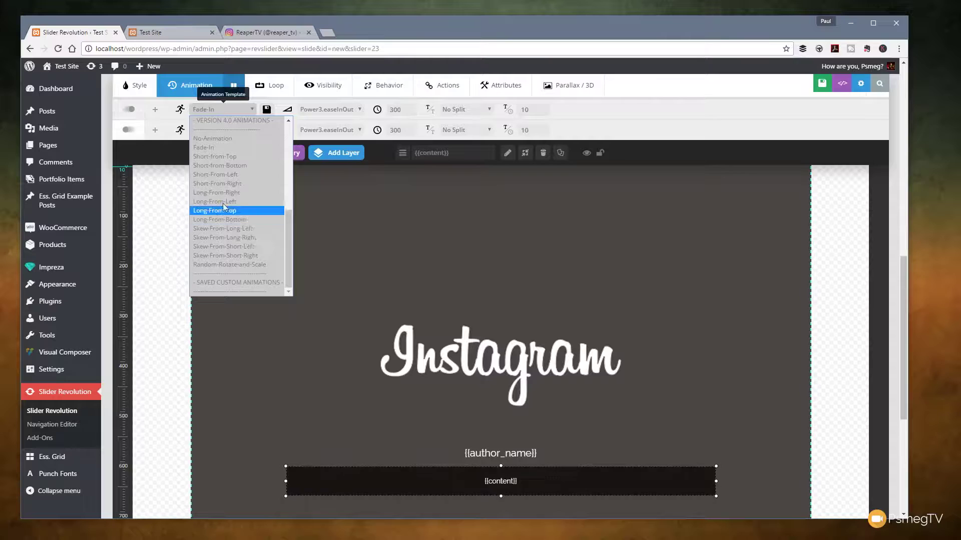
{"action": "left_click", "coordinate": [233, 165]}
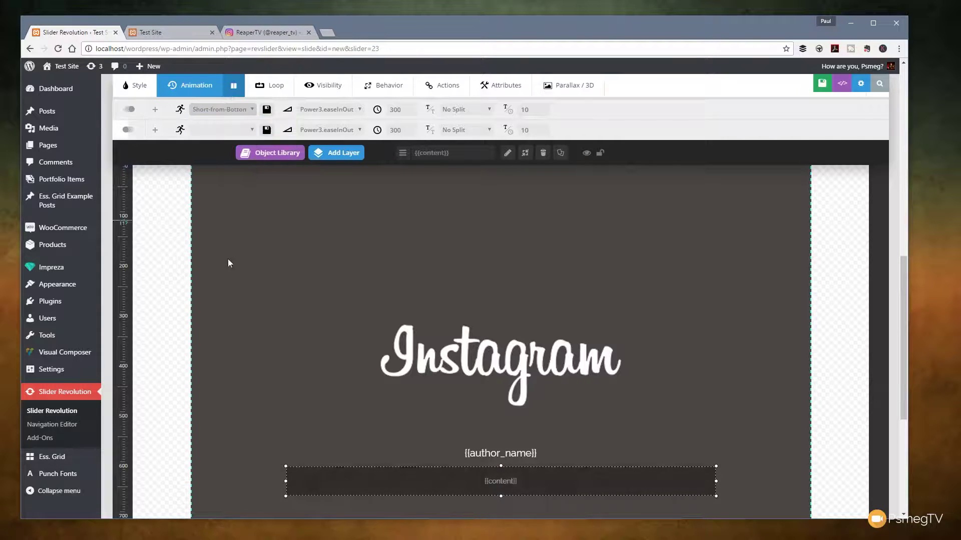
Step: Set the {{author_name}} layer's entrance animation to Short-from-Bottom as well
{"action": "left_click", "coordinate": [480, 452]}
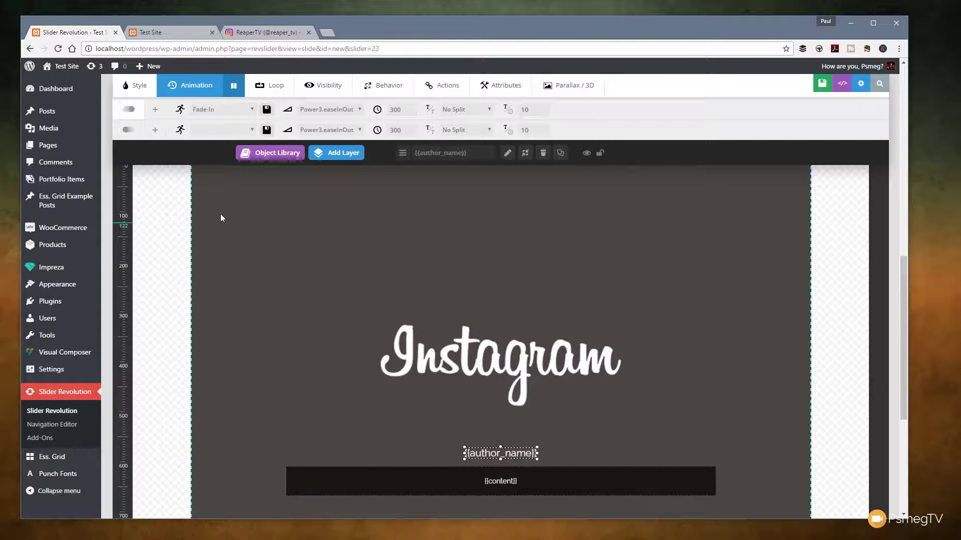
{"action": "left_click", "coordinate": [224, 111]}
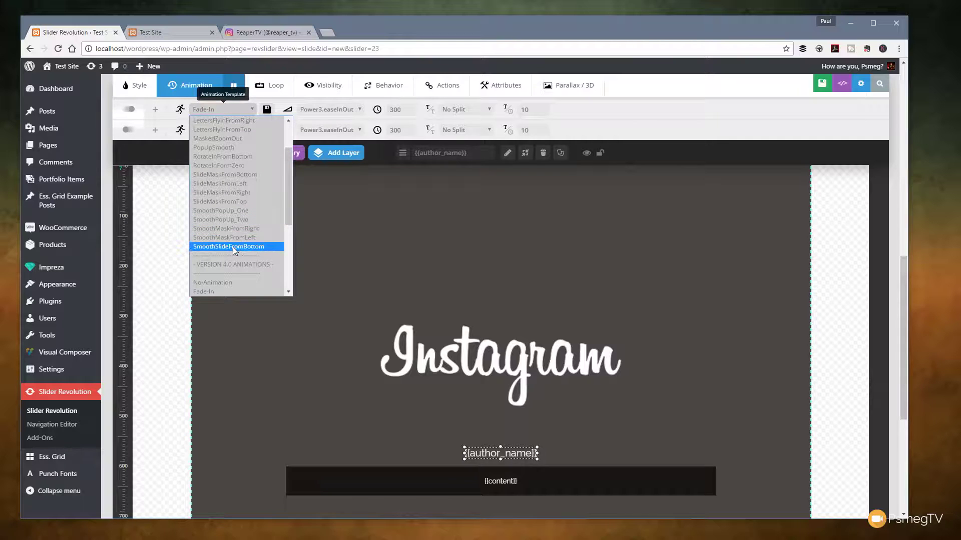
{"action": "scroll", "coordinate": [233, 247], "scroll_direction": "down", "scroll_amount": 5}
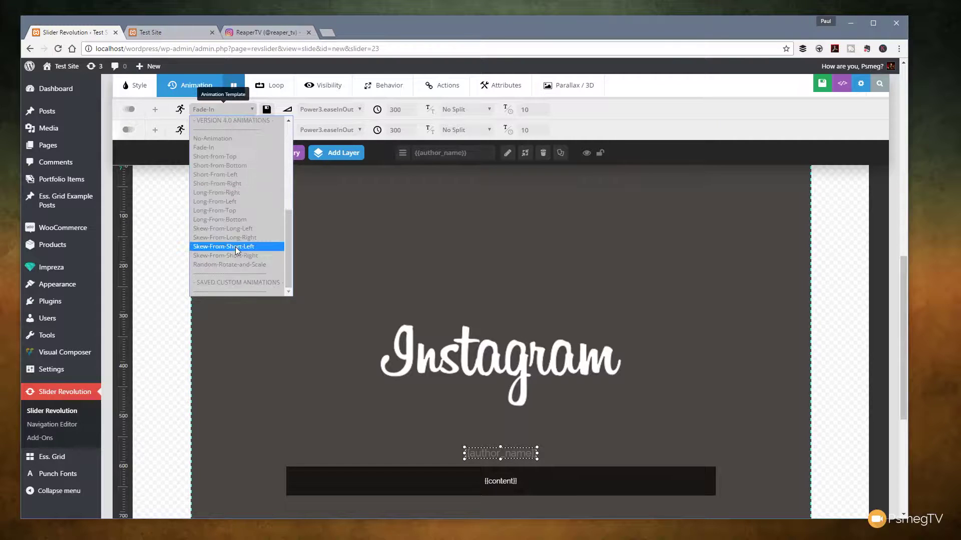
{"action": "left_click", "coordinate": [230, 166]}
Step: Stagger the timeline so the author name starts at 900ms after the caption at 490ms, then save
{"action": "scroll", "coordinate": [183, 387], "scroll_direction": "down", "scroll_amount": 2}
{"action": "scroll", "coordinate": [183, 387], "scroll_direction": "down", "scroll_amount": 3}
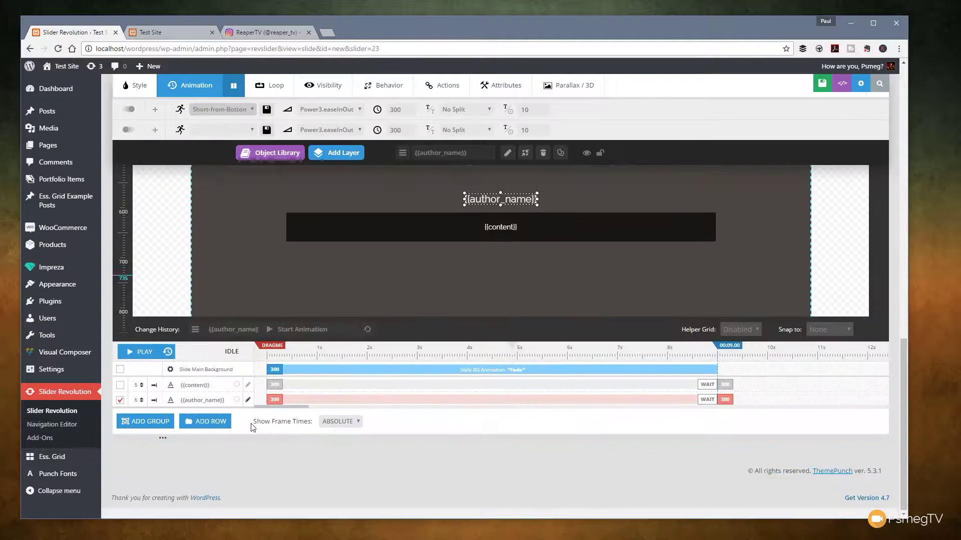
{"action": "left_click_drag", "start_coordinate": [274, 383], "coordinate": [321, 399]}
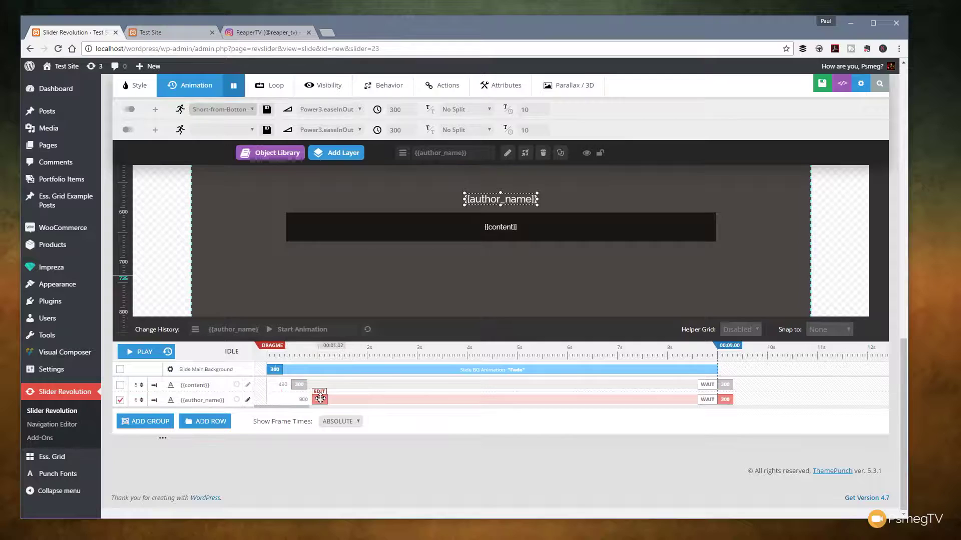
{"action": "left_click", "coordinate": [821, 84]}
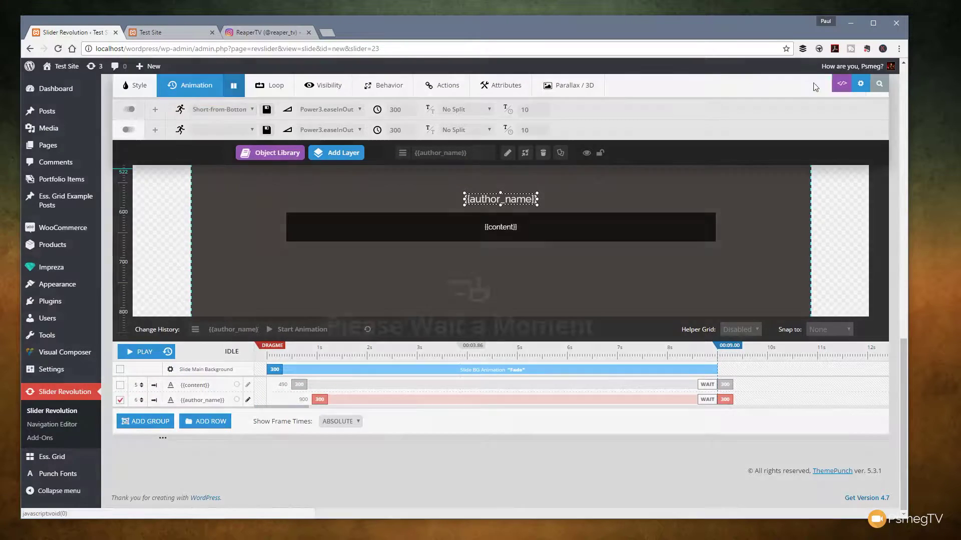
{"action": "scroll", "coordinate": [622, 445], "scroll_direction": "up", "scroll_amount": 2}
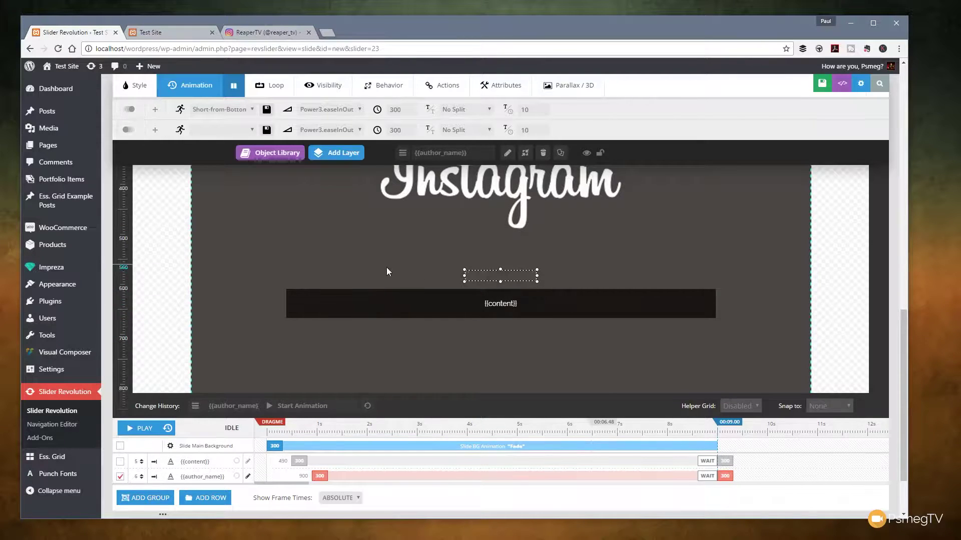
Step: View the slider on the Test Site and advance through two more Instagram slides
{"action": "left_click", "coordinate": [173, 32]}
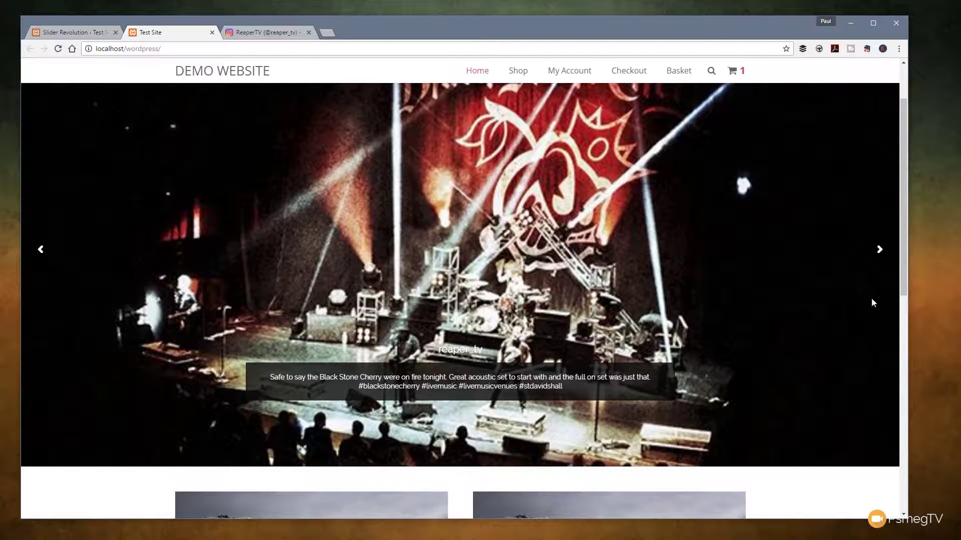
{"action": "left_click", "coordinate": [878, 255]}
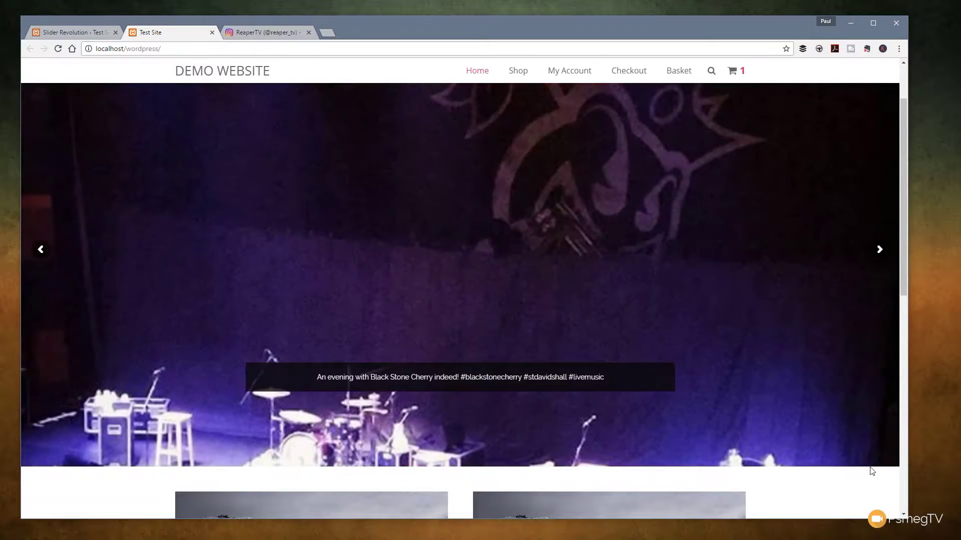
{"action": "left_click", "coordinate": [878, 255]}
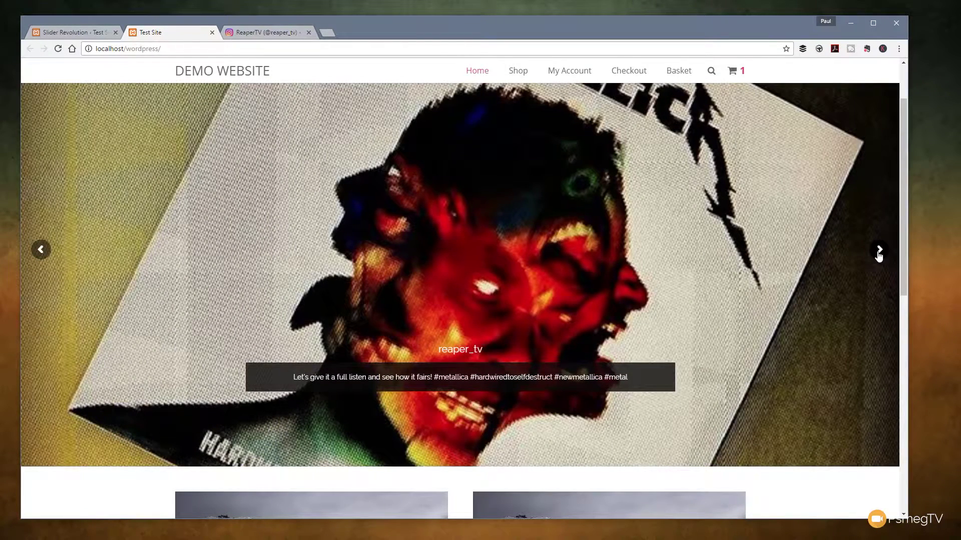
Step: Apply the Moon filter to the main background images and save the slide
{"action": "left_click", "coordinate": [58, 32]}
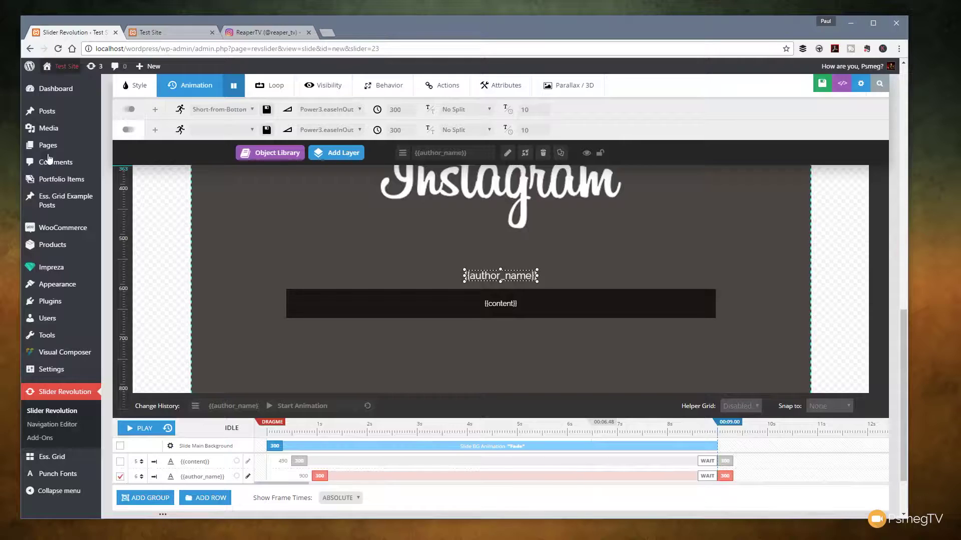
{"action": "scroll", "coordinate": [747, 461], "scroll_direction": "up", "scroll_amount": 6}
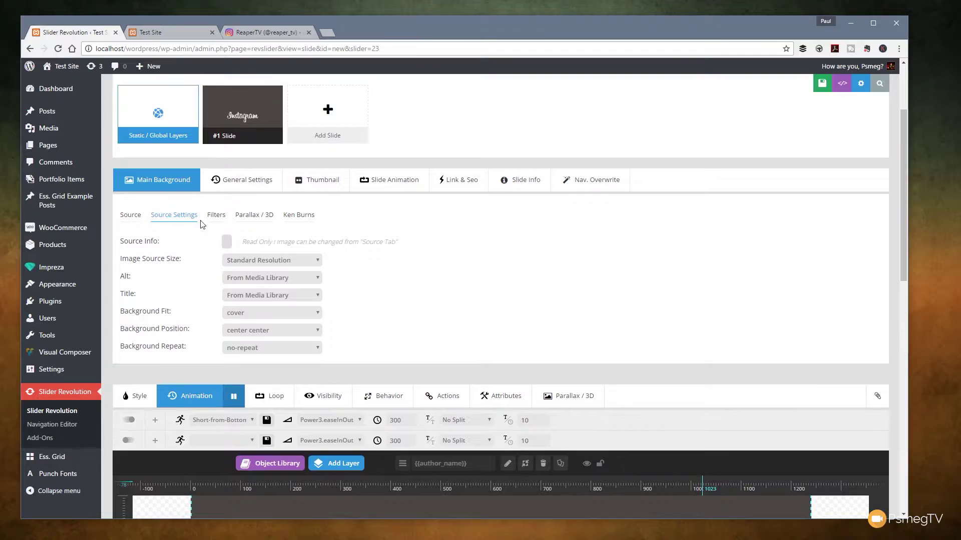
{"action": "left_click", "coordinate": [216, 219]}
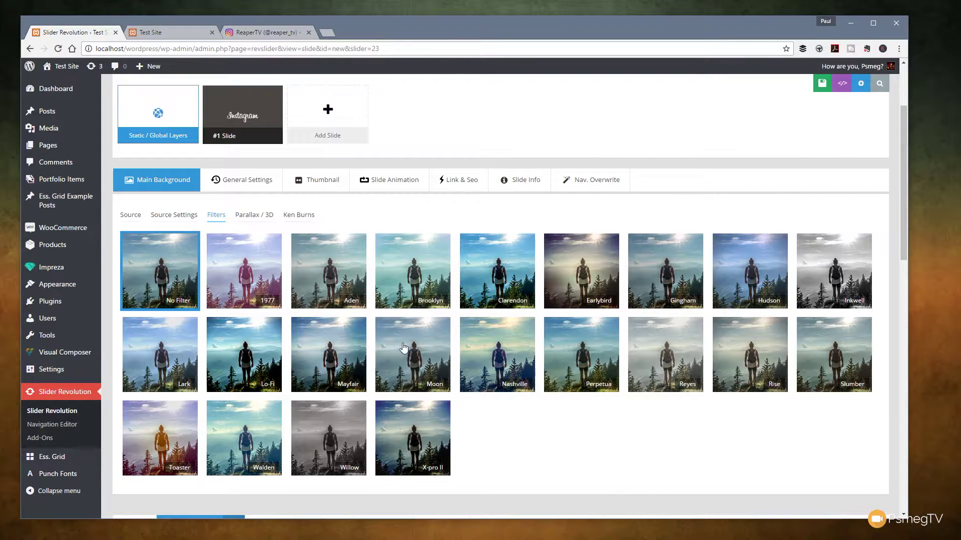
{"action": "left_click", "coordinate": [413, 358]}
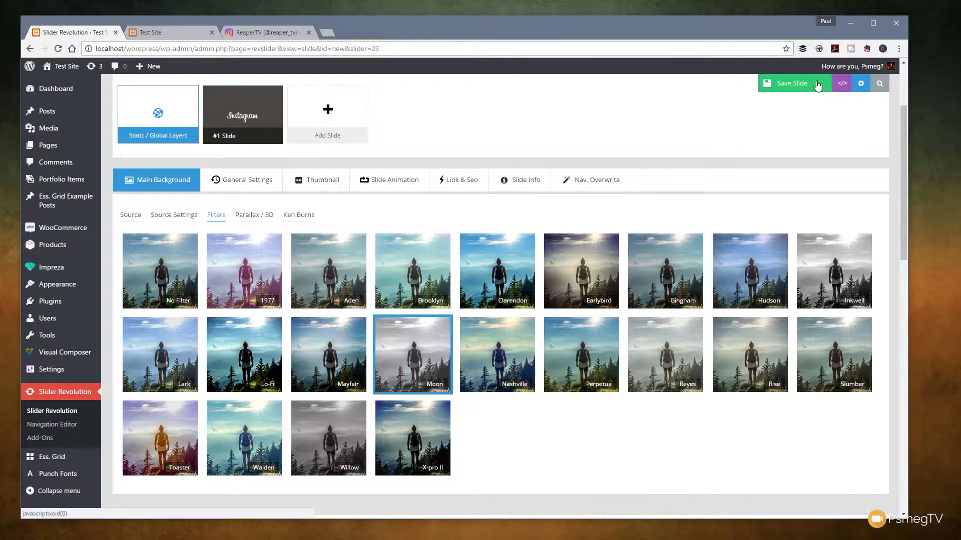
{"action": "left_click", "coordinate": [817, 84]}
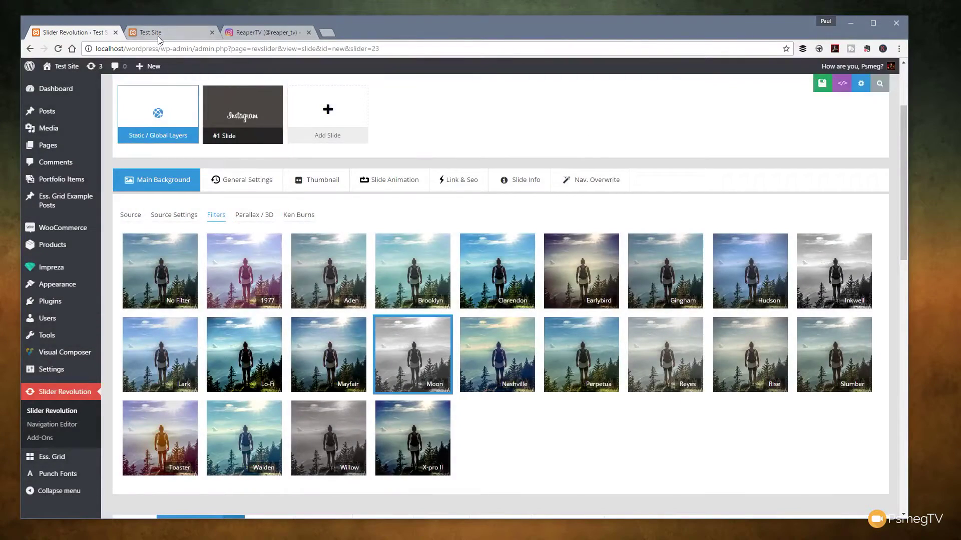
{"action": "left_click", "coordinate": [165, 33]}
Step: Reload the Test Site and advance to the next black-and-white Instagram slide
{"action": "left_click", "coordinate": [58, 49]}
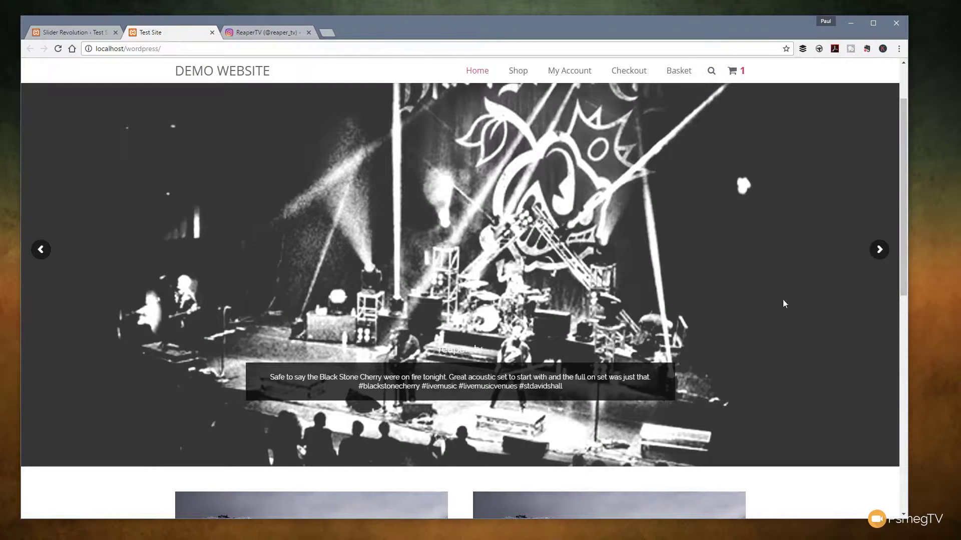
{"action": "left_click", "coordinate": [878, 250]}
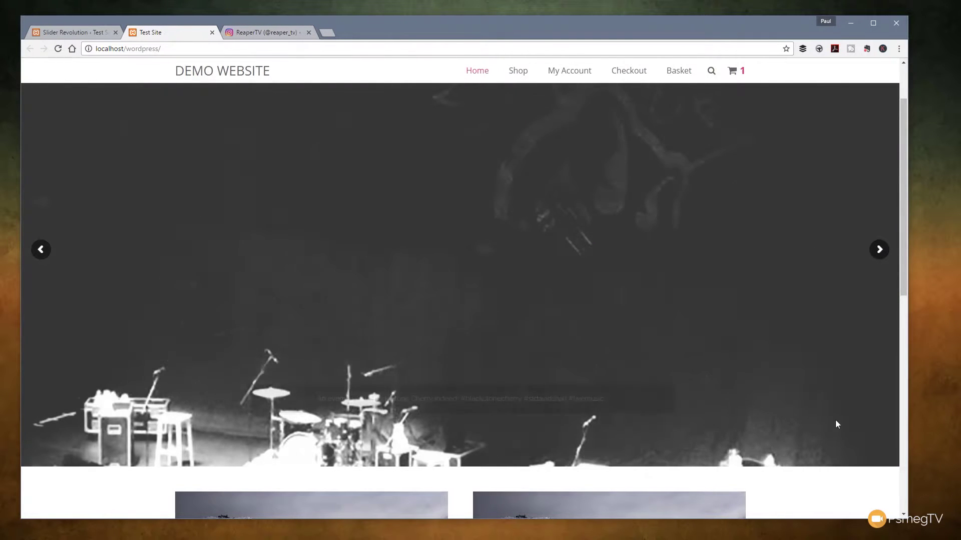